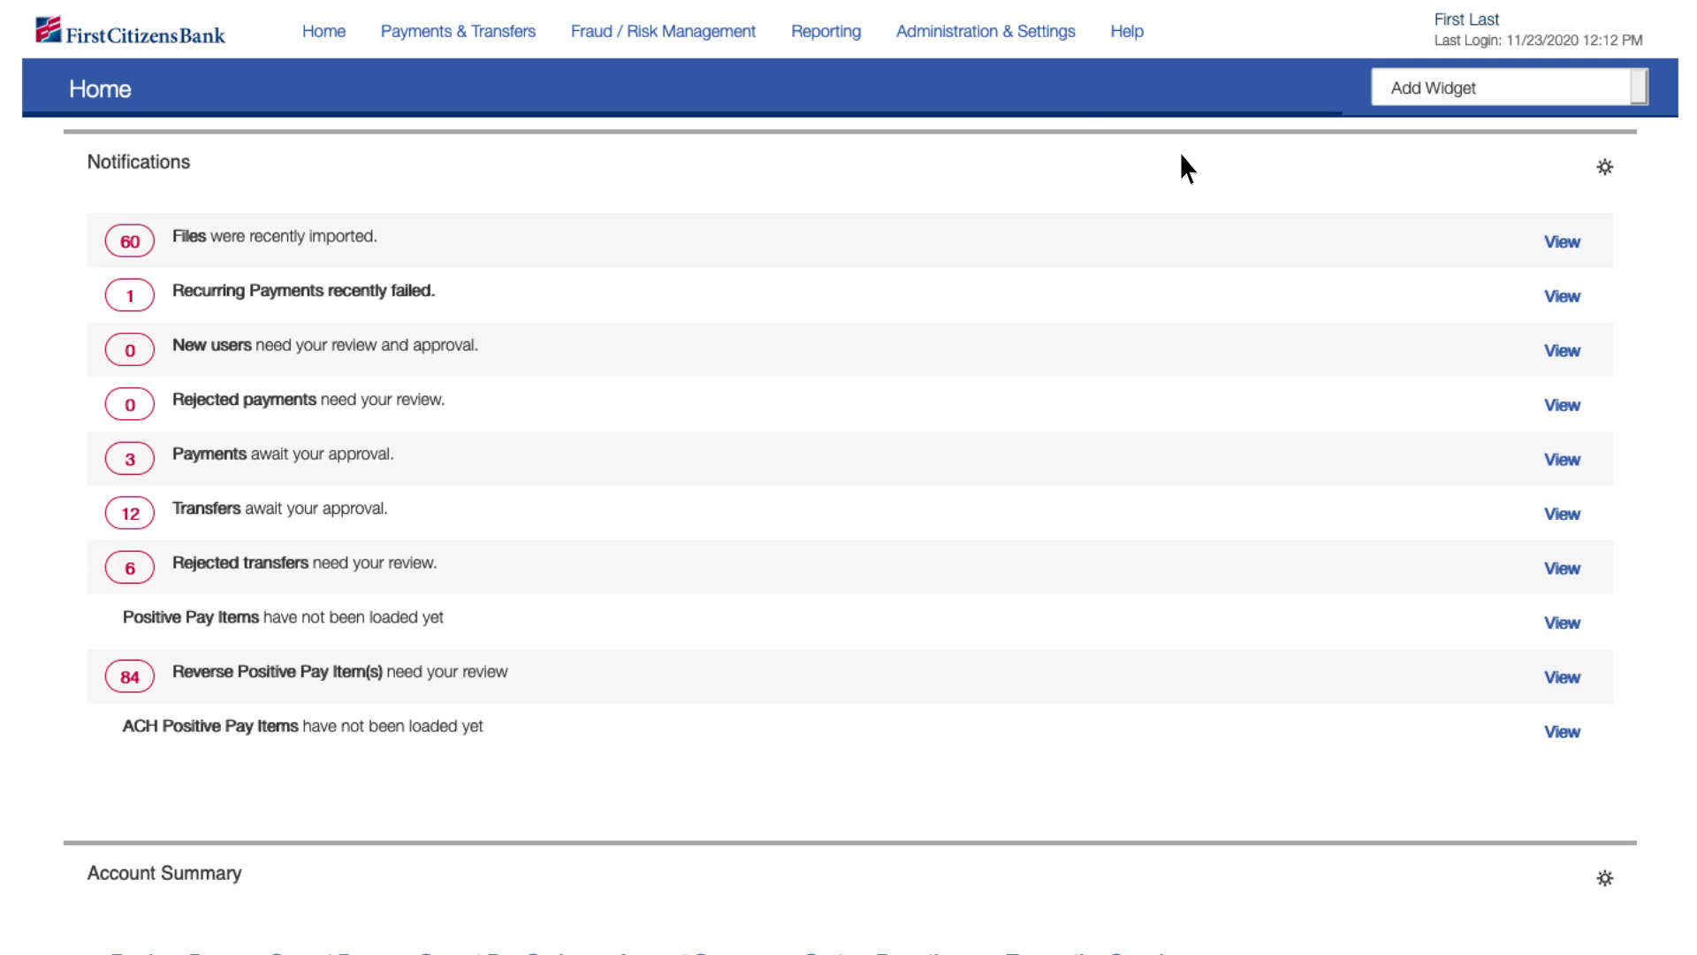
Step: Start adding a new user in User Maintenance with the user ID NEWUSER01
mouse_move(1002, 46)
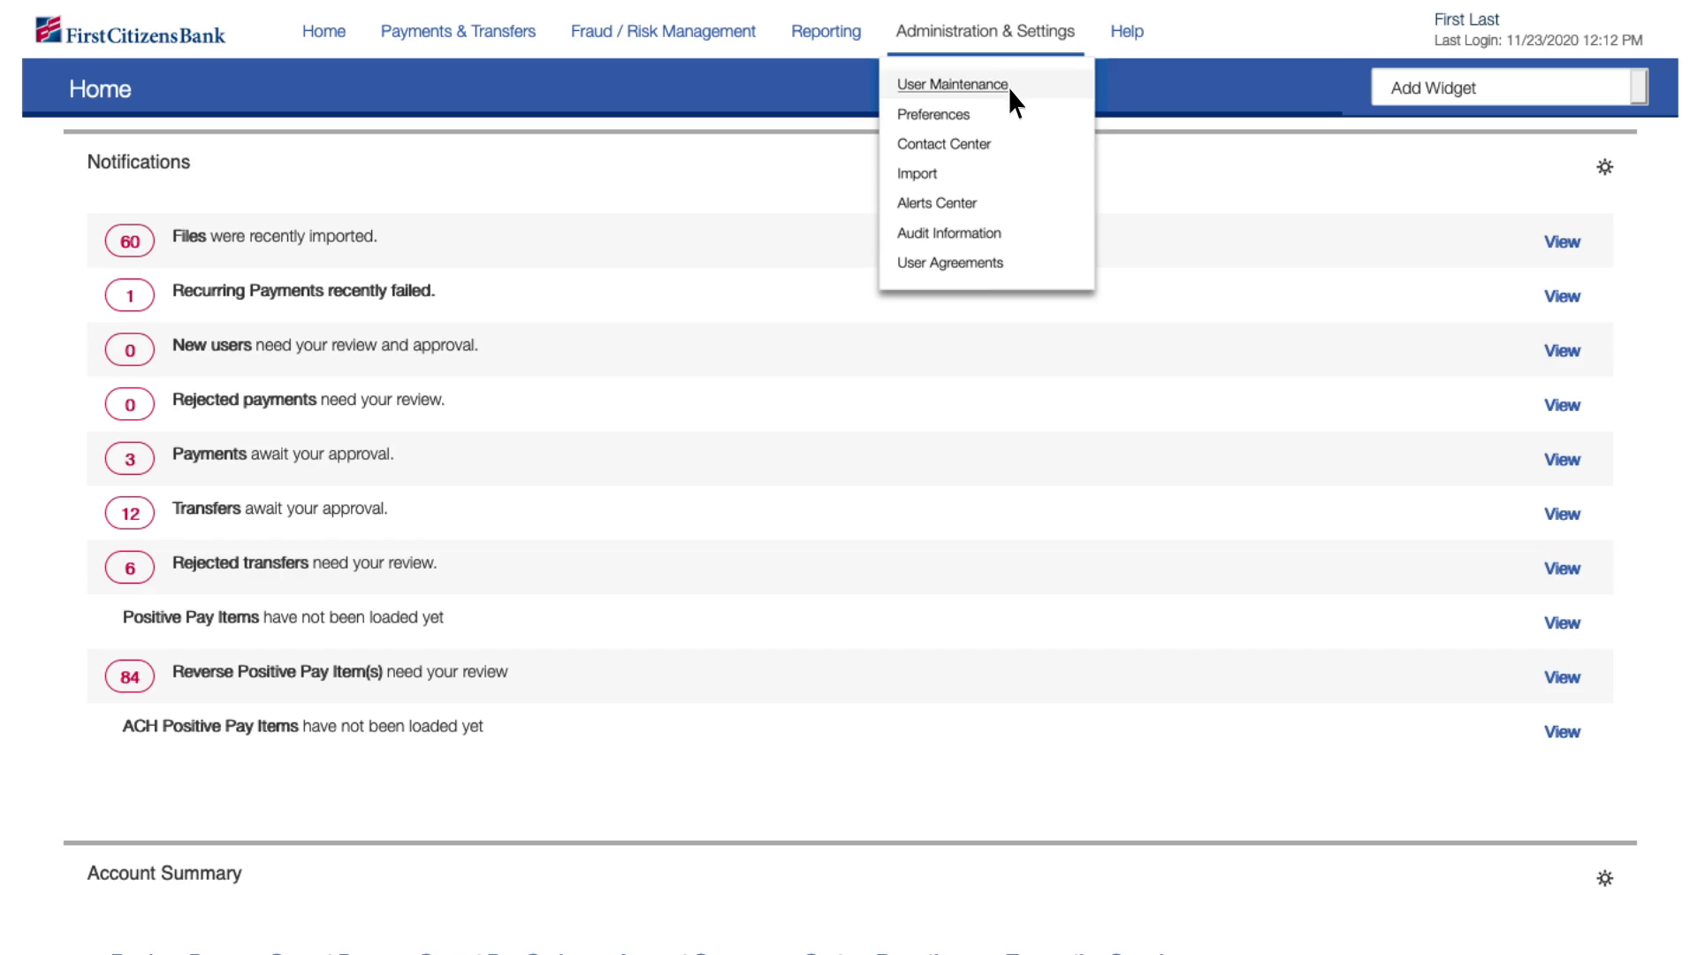
left_click(954, 84)
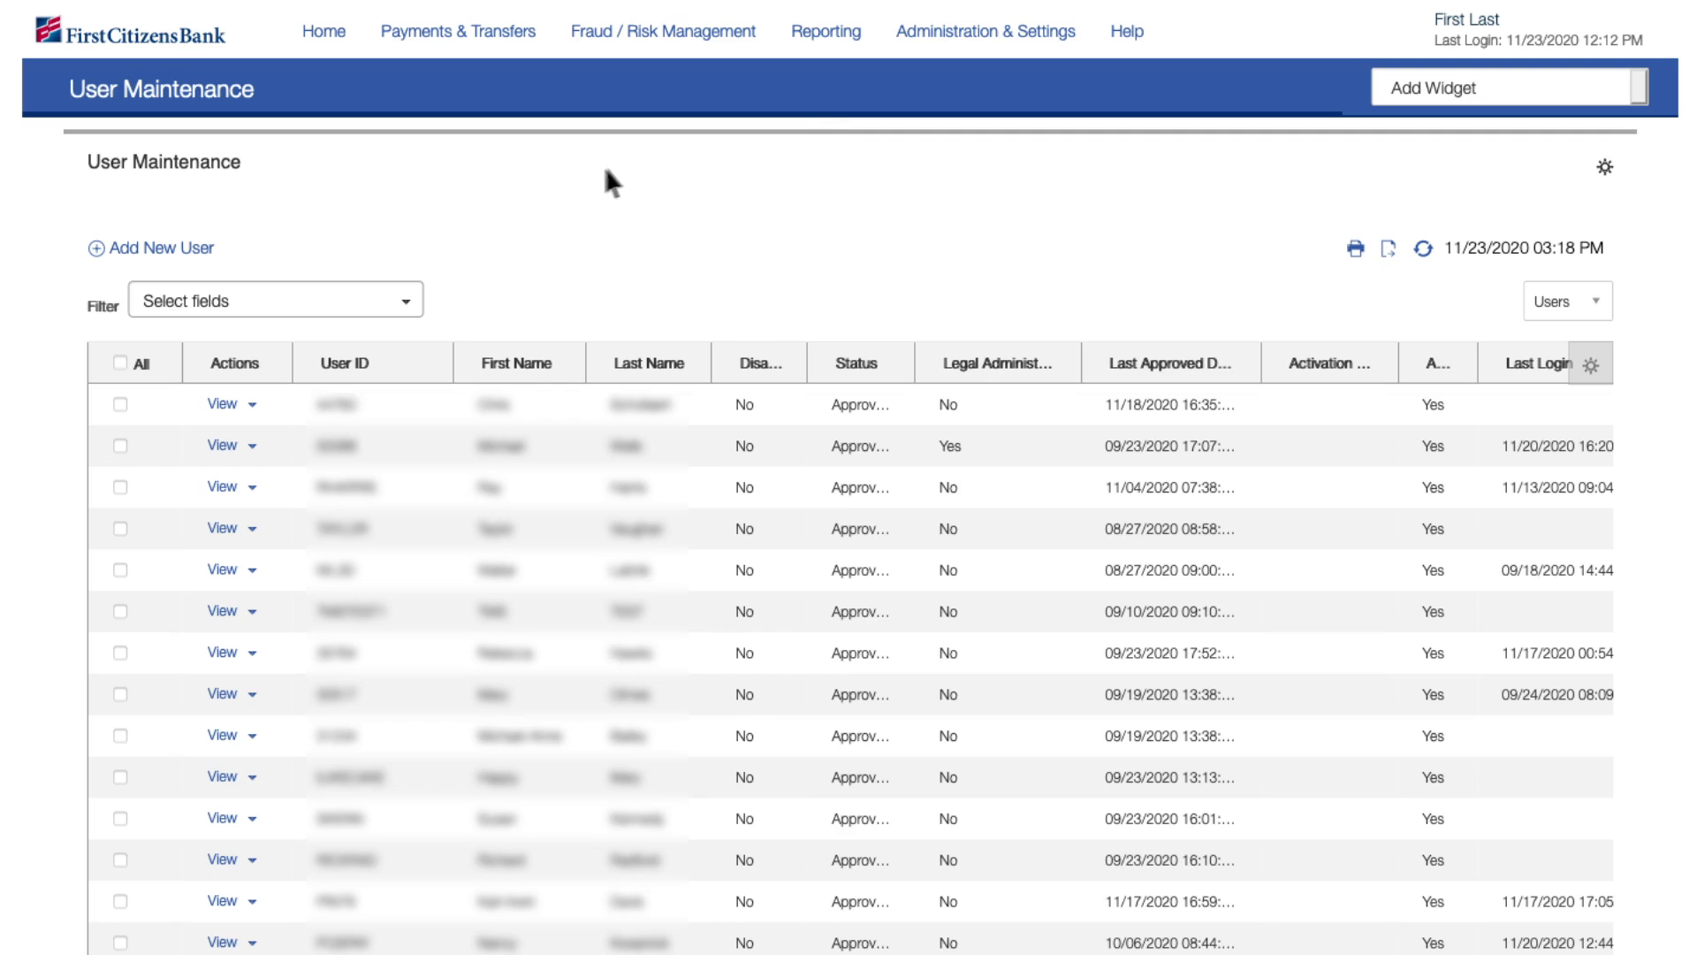
left_click(182, 253)
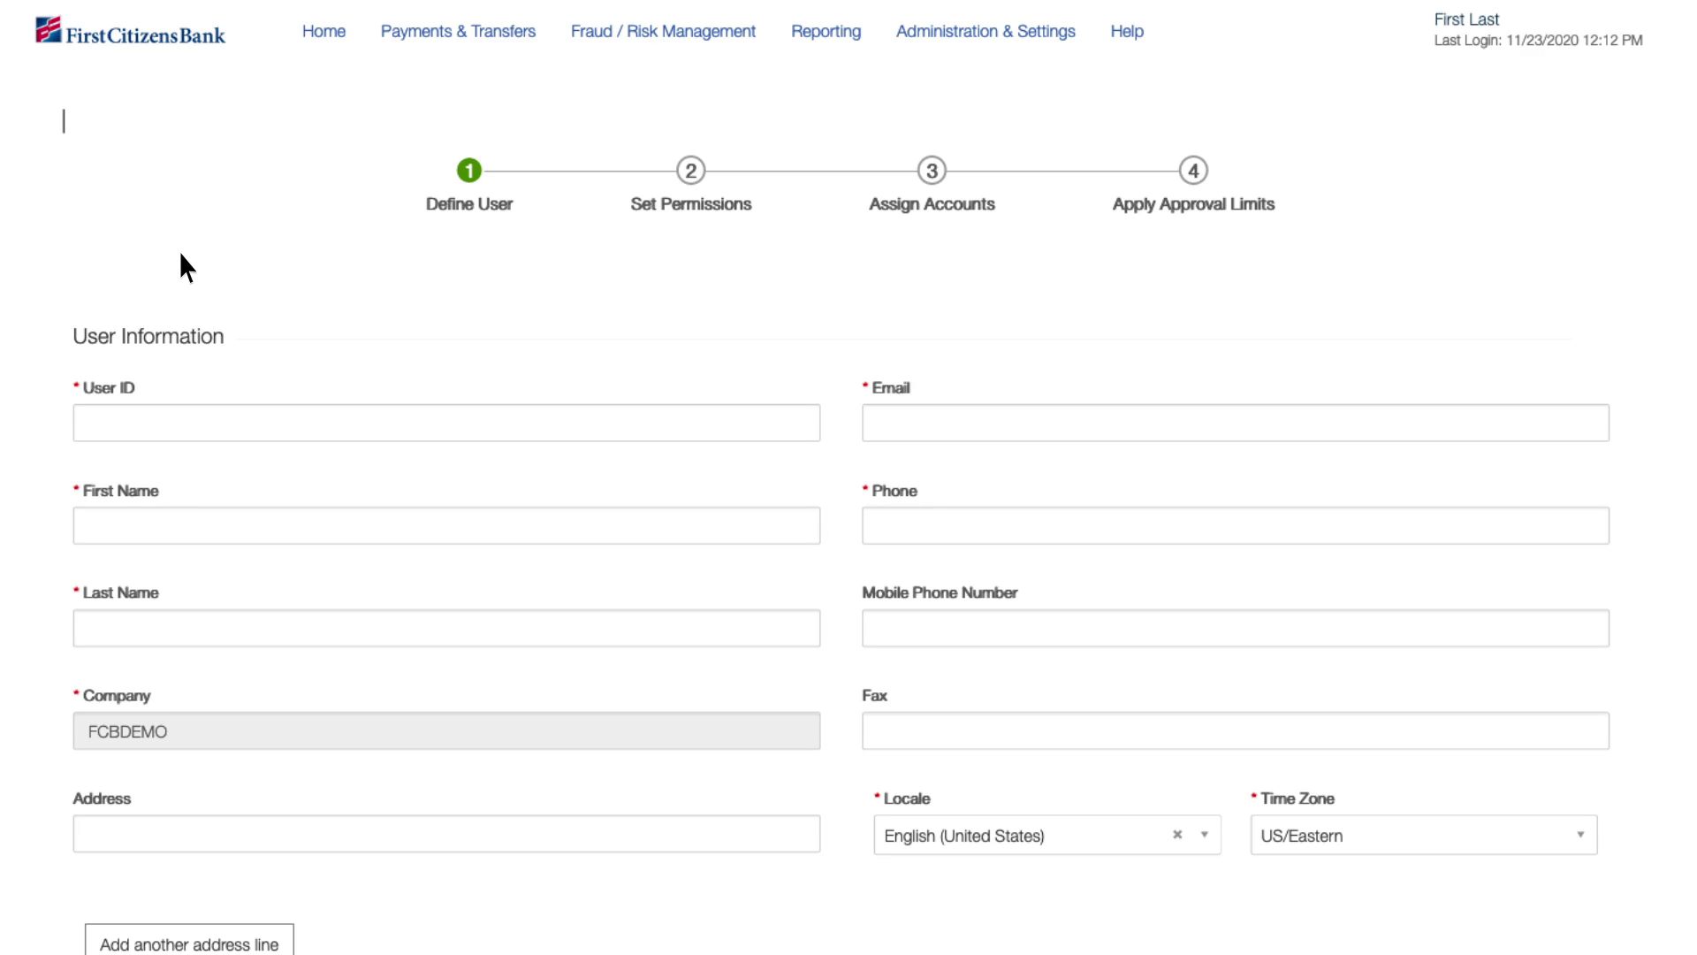
type("NEWUSER01")
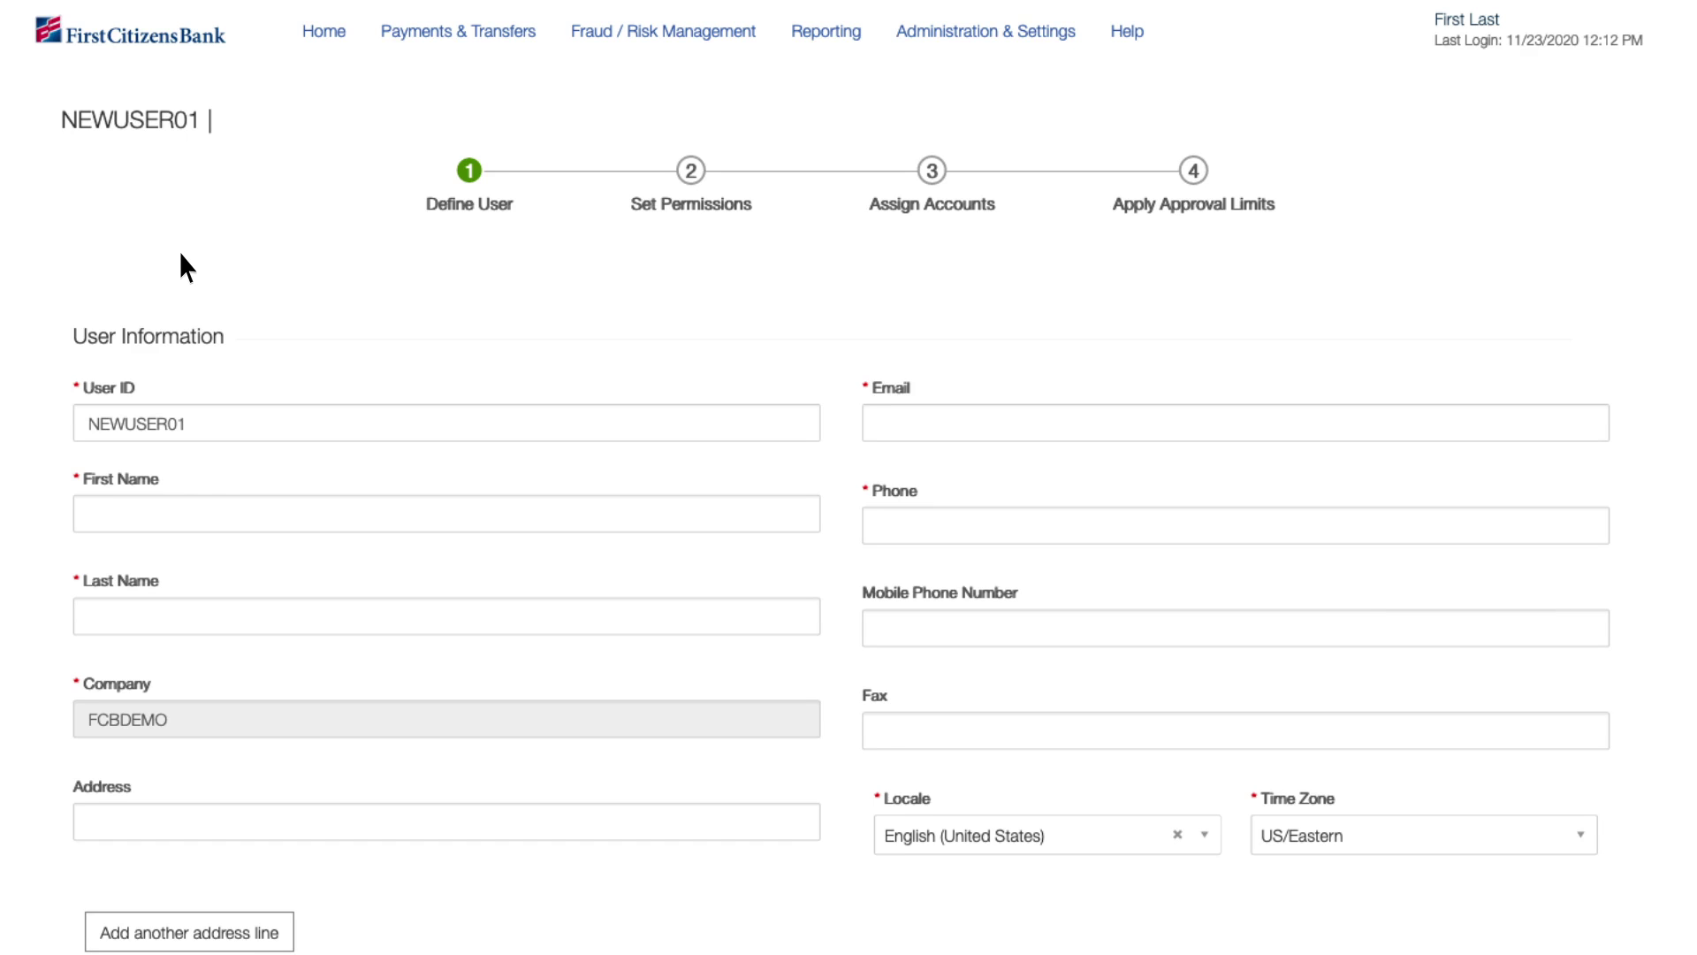
Step: Fill in the new user's first name, last name, email and phone number, and continue to Set Permissions
type("New")
key("Tab")
type("User")
key("Tab")
type("NewUser01@email.com")
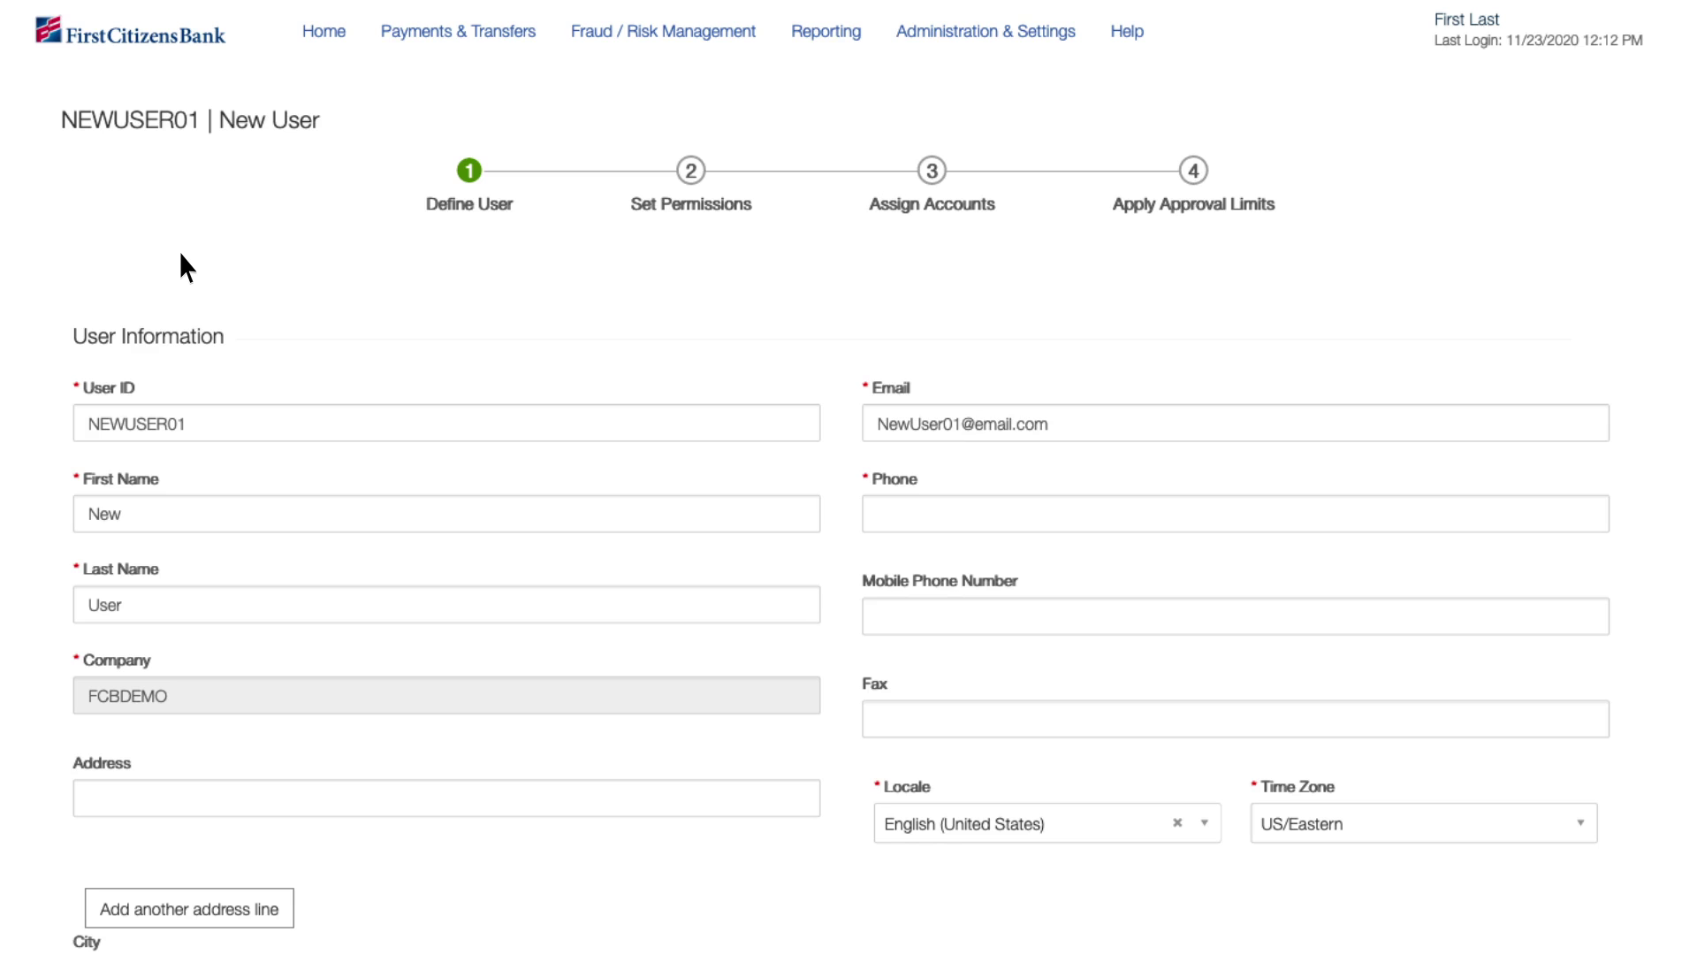
key("Tab")
type("5555555555")
key("Tab")
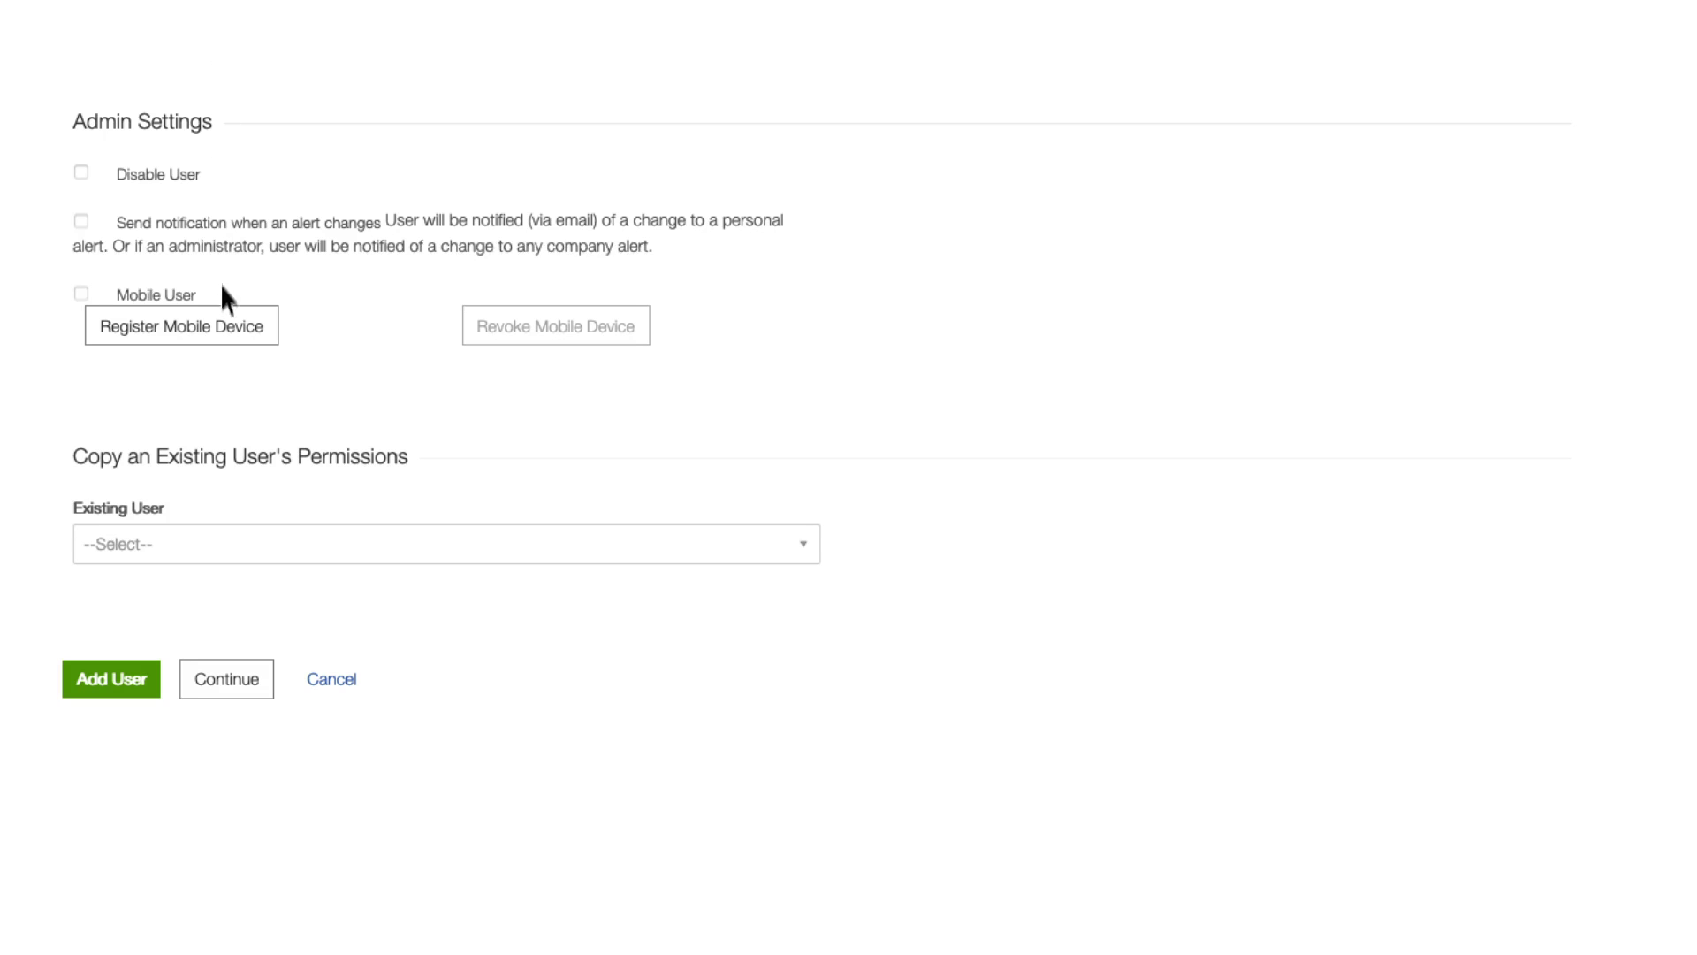
left_click(236, 682)
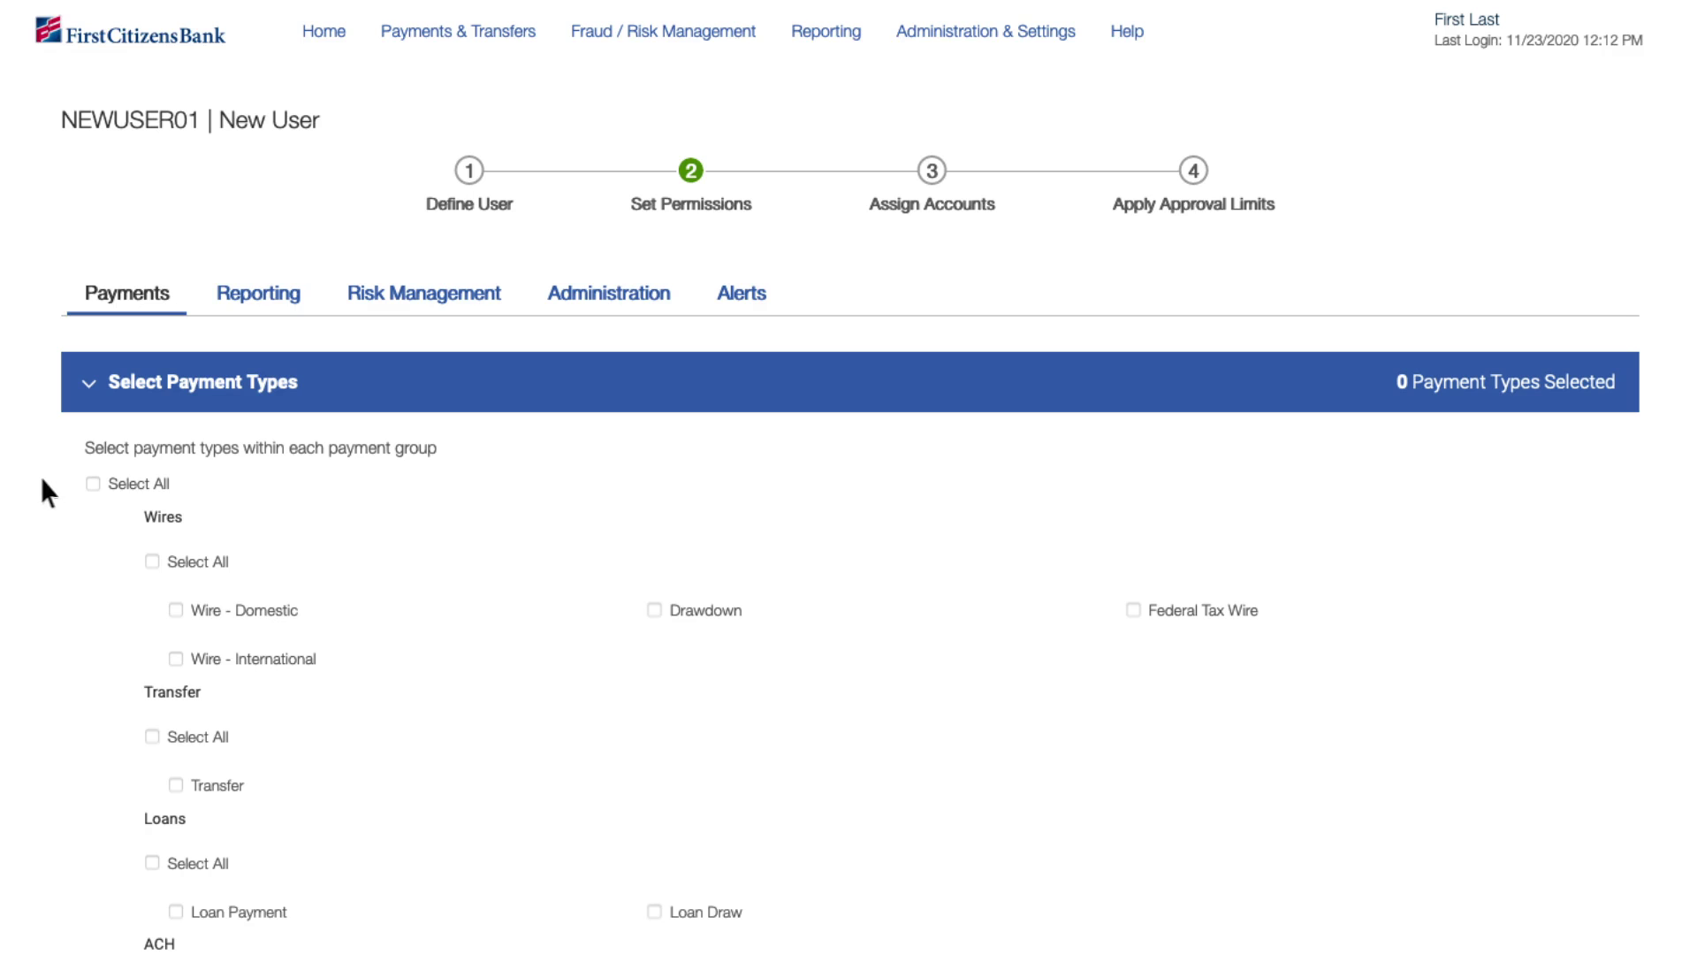
Step: Enable all payment types in the Wires and ACH groups, leaving Transfer and Loans unselected
left_click(93, 484)
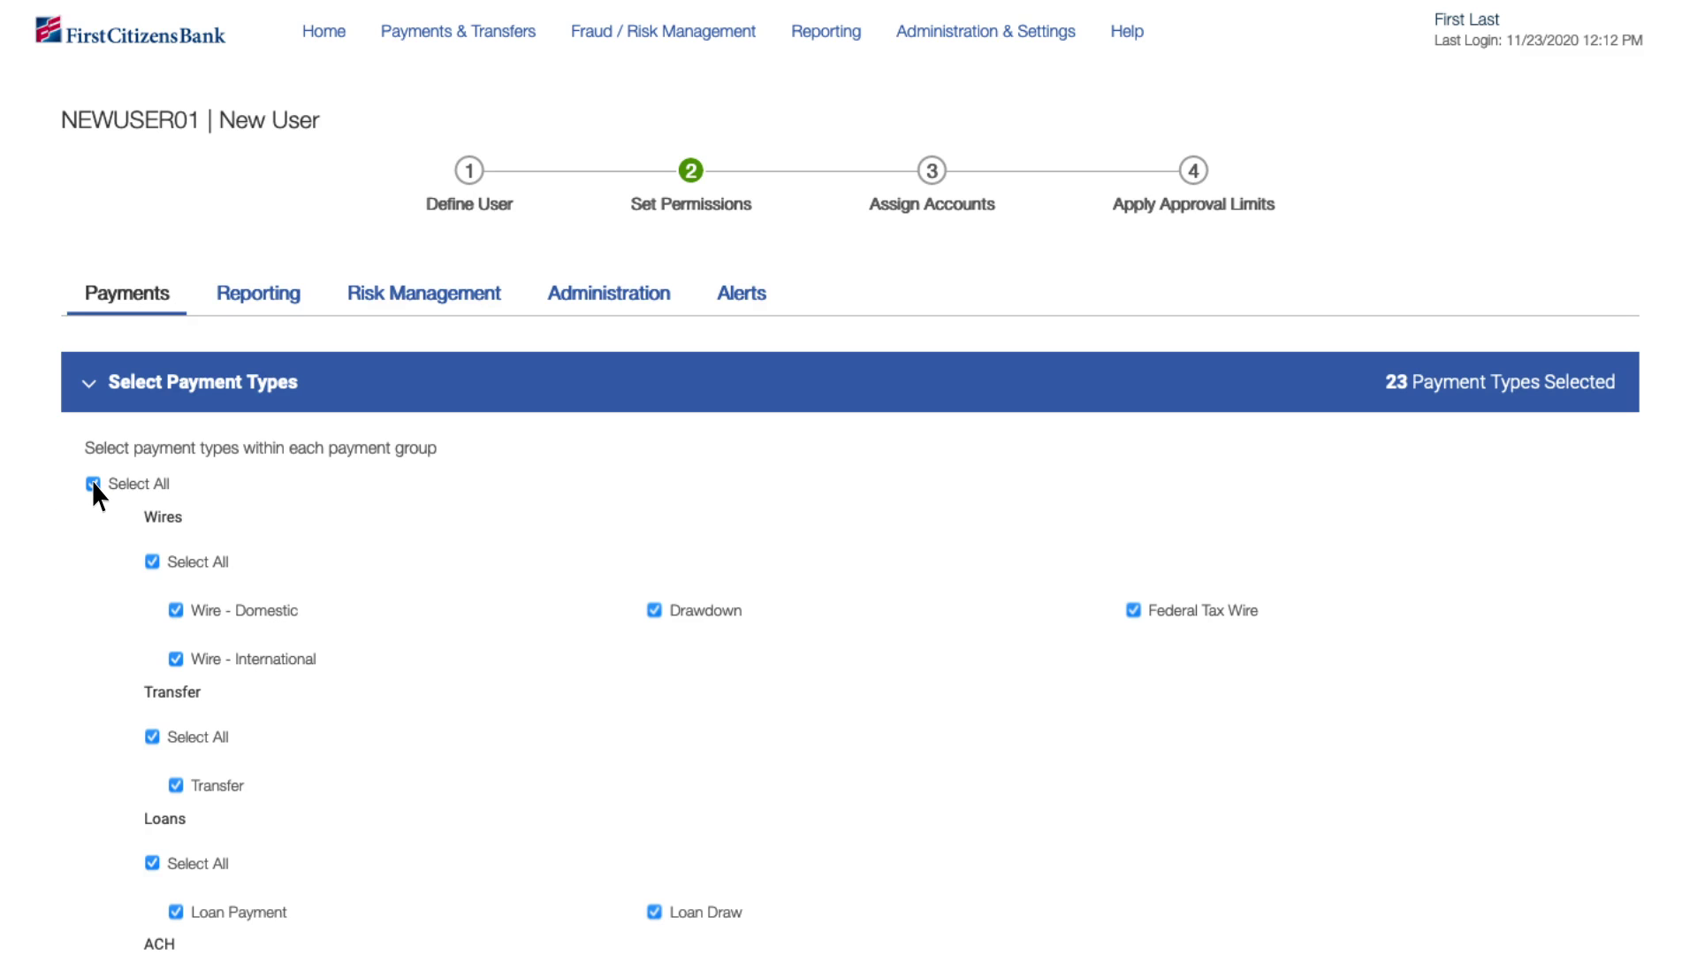
left_click(93, 483)
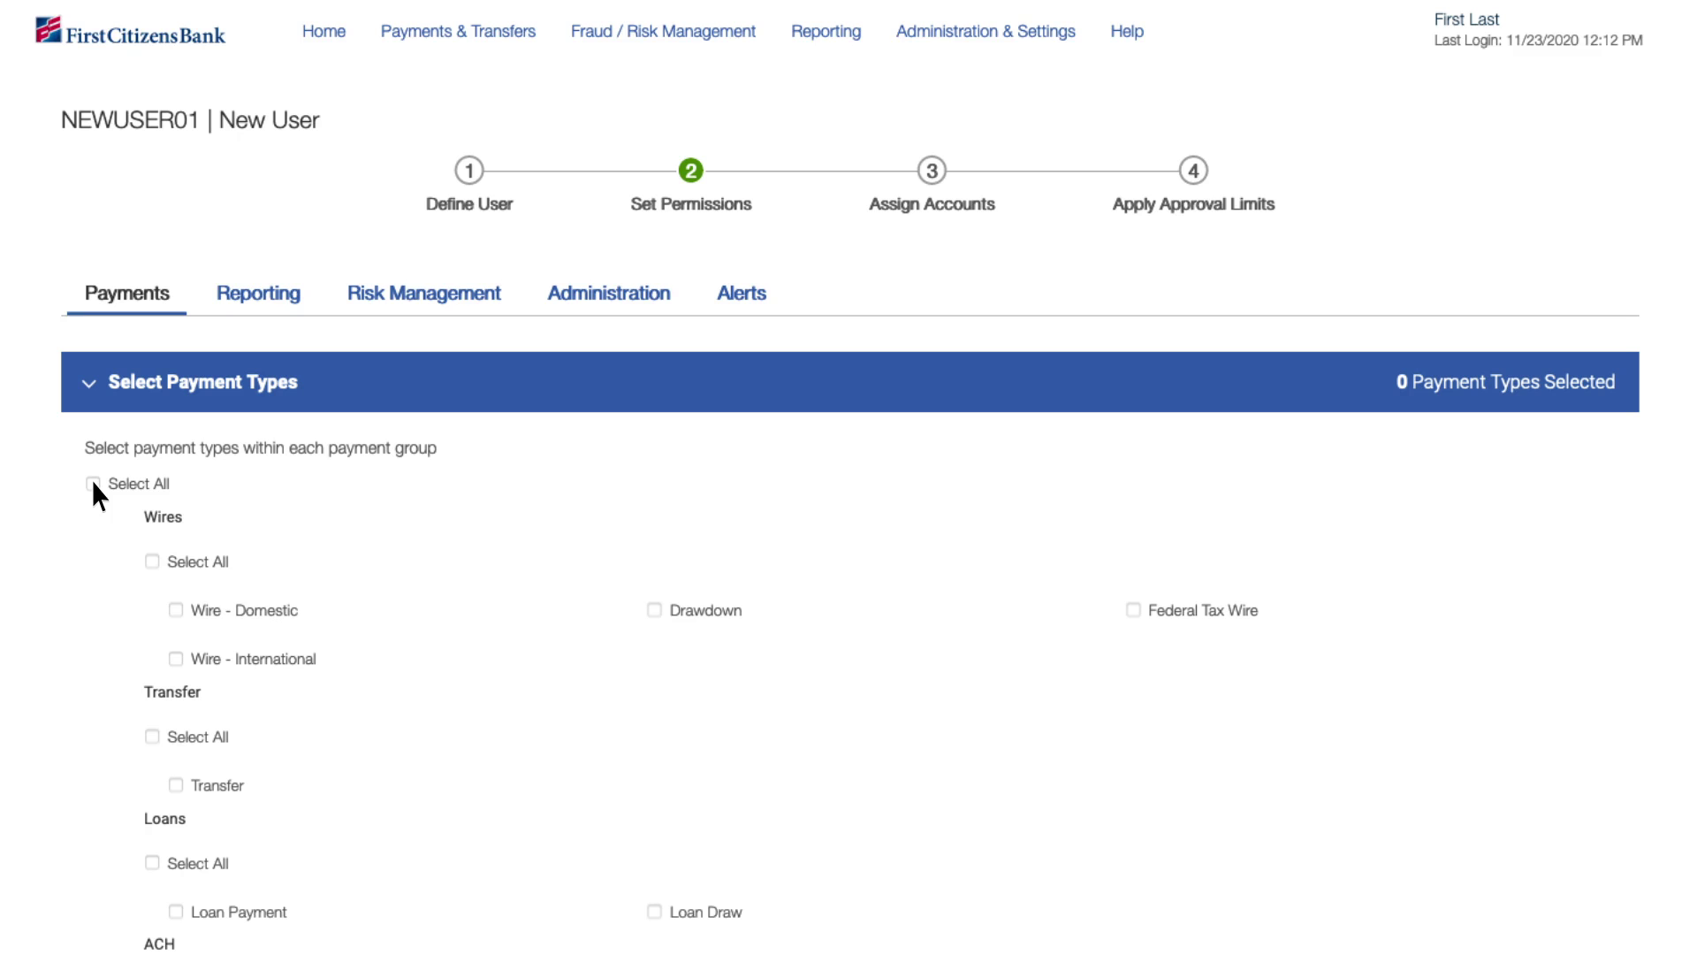
left_click(152, 561)
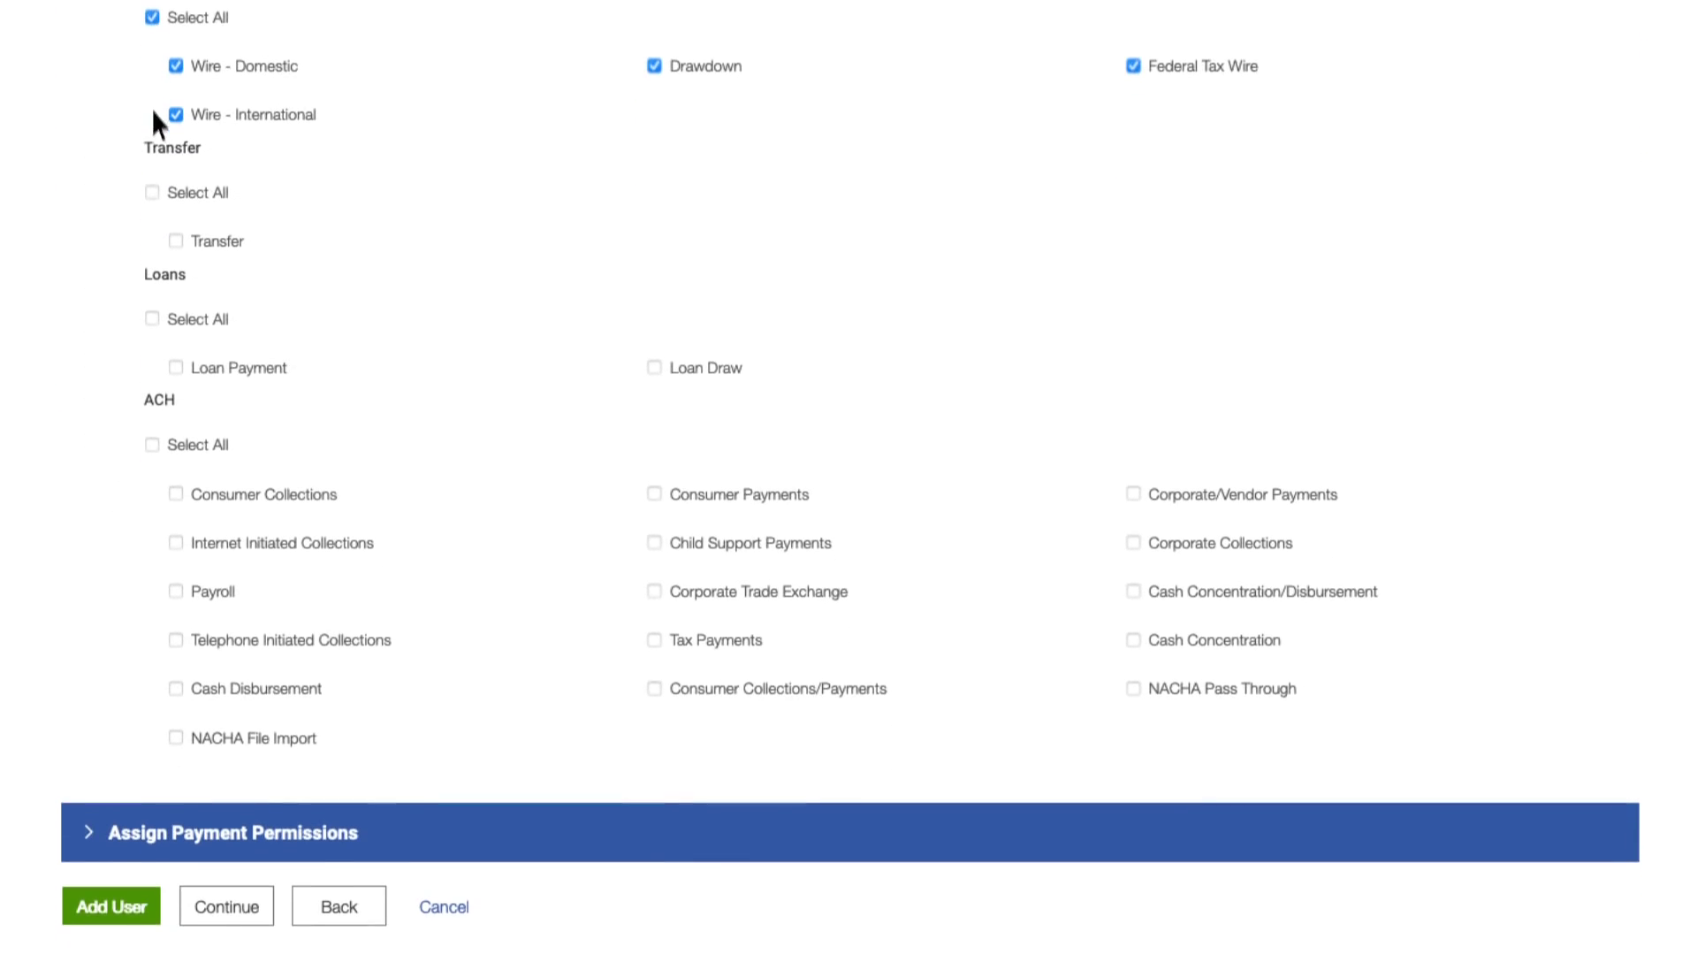
left_click(152, 423)
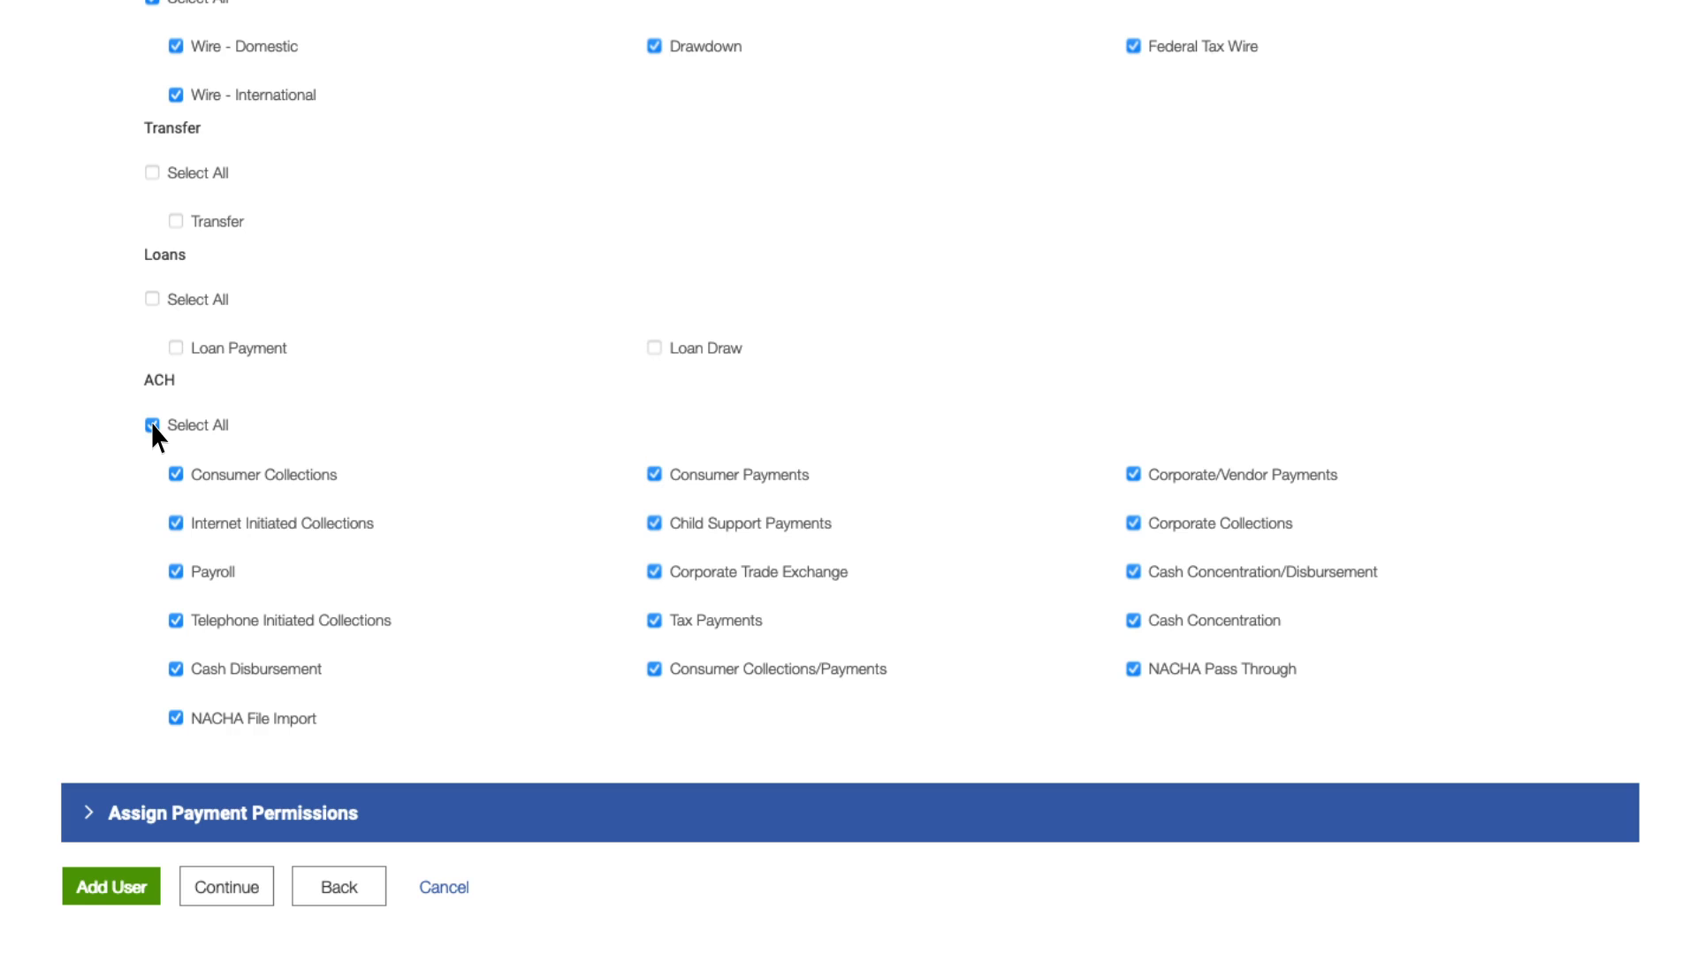
Step: Grant all assigned payment permissions and, by each payment type, remove Manage for the Wire - Domestic free form templates
left_click(90, 811)
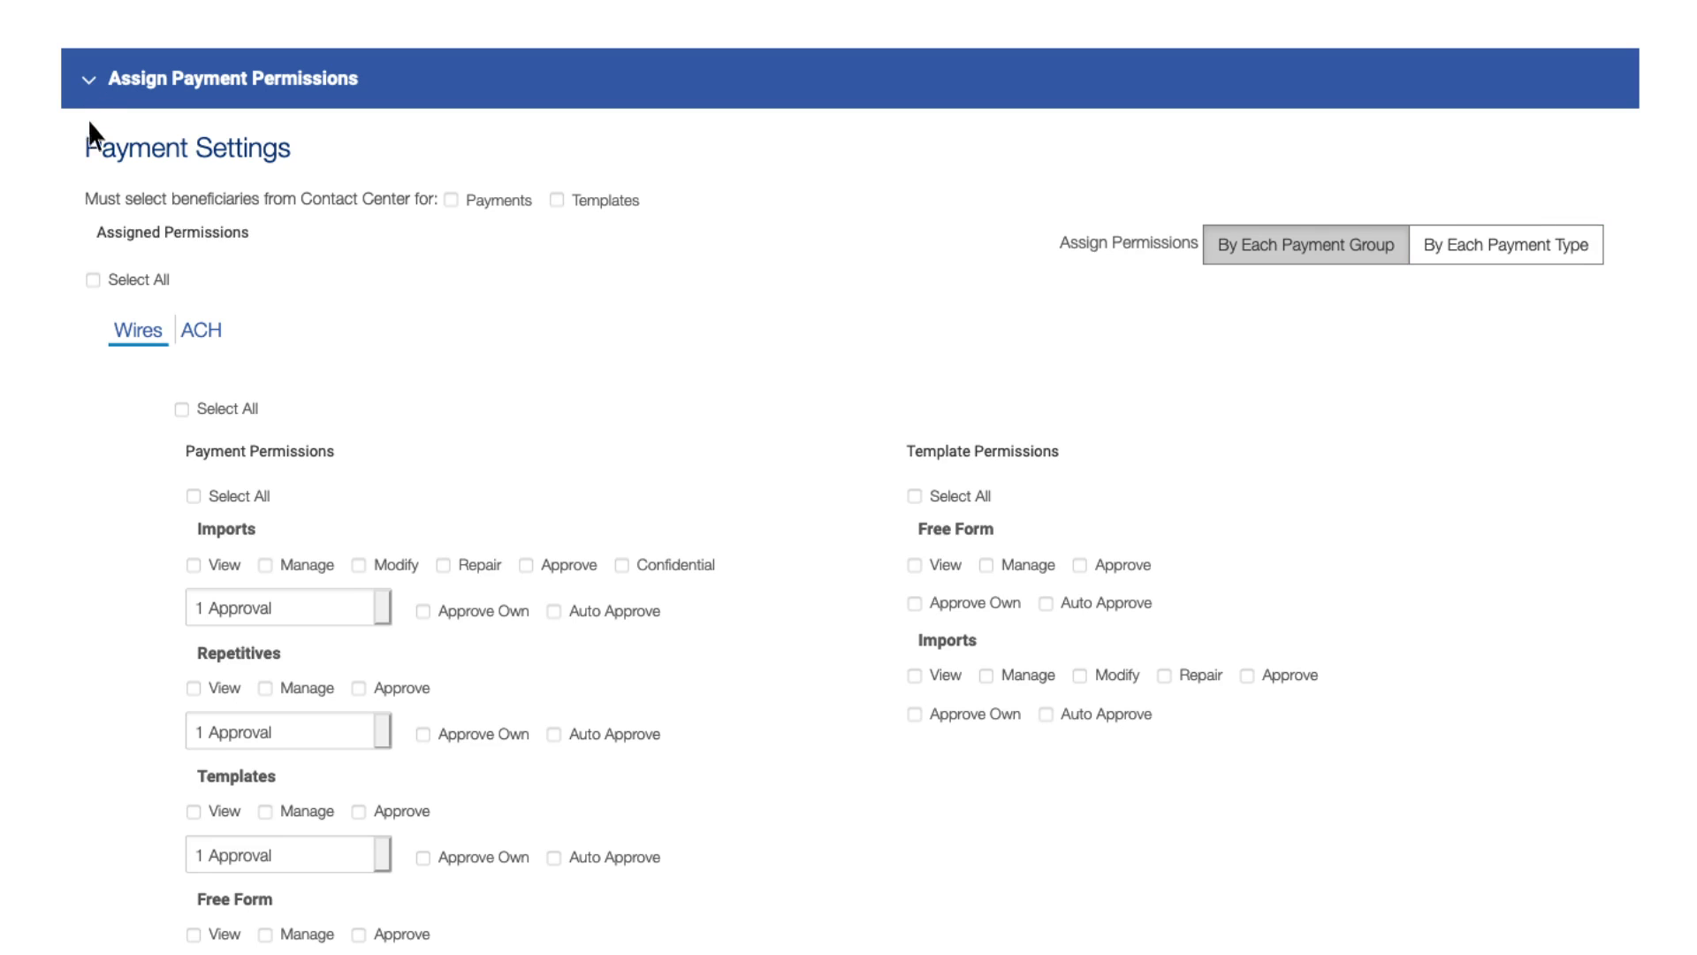
left_click(92, 281)
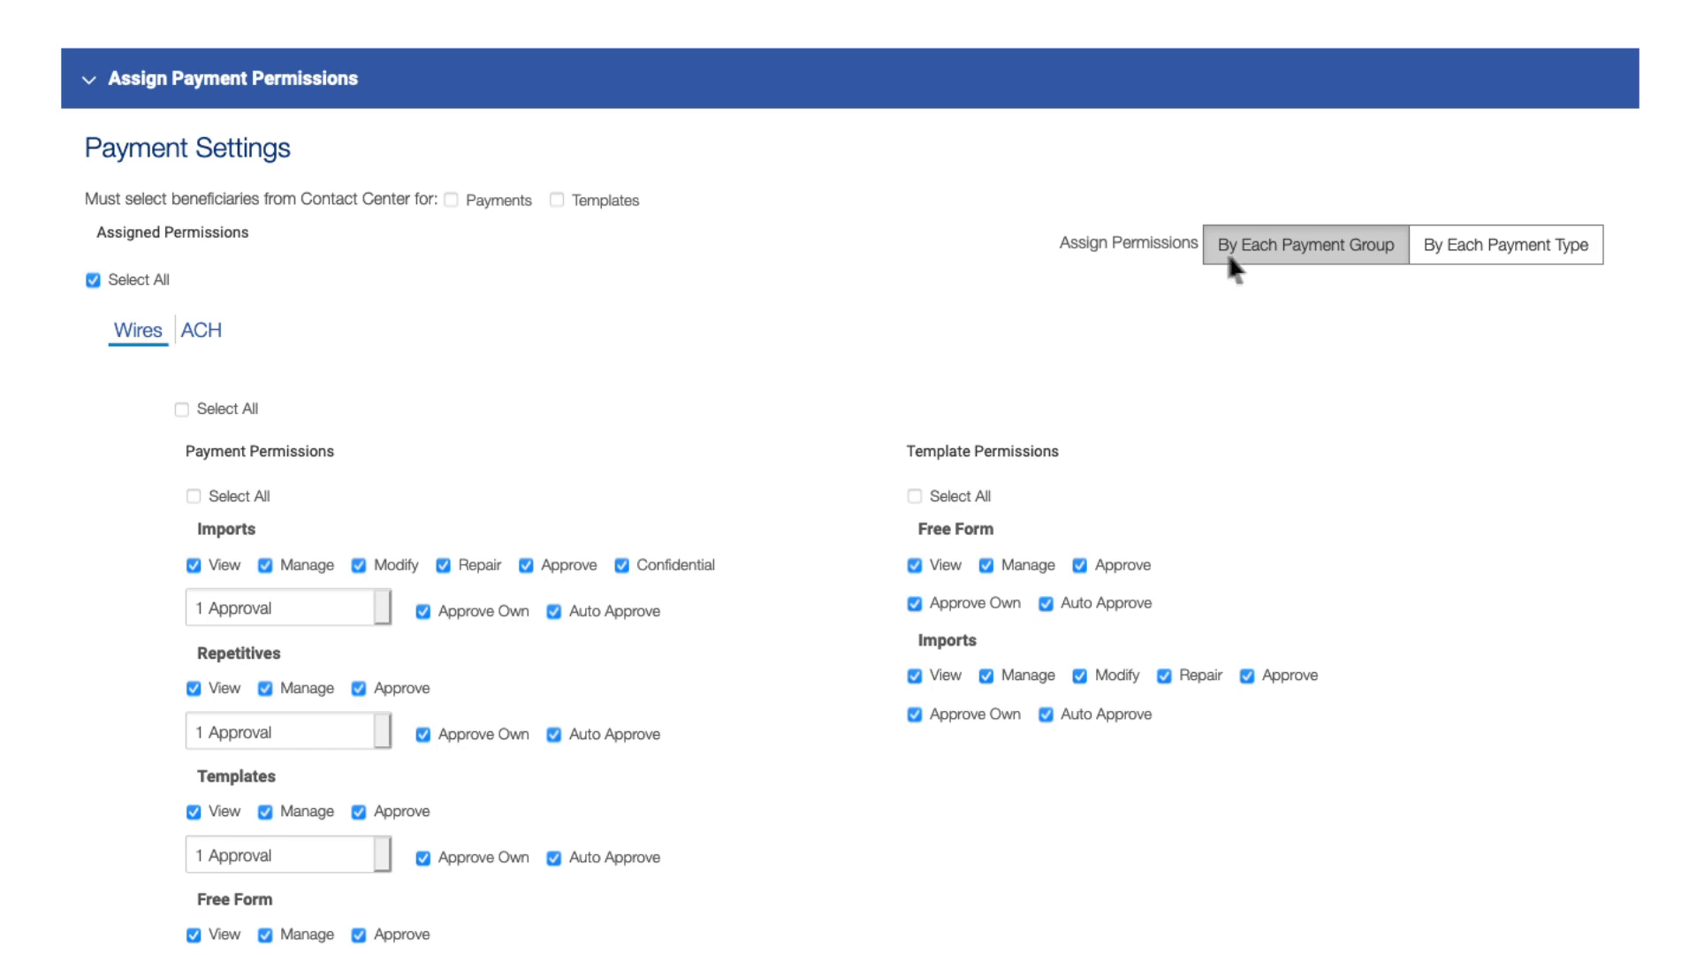
left_click(1419, 247)
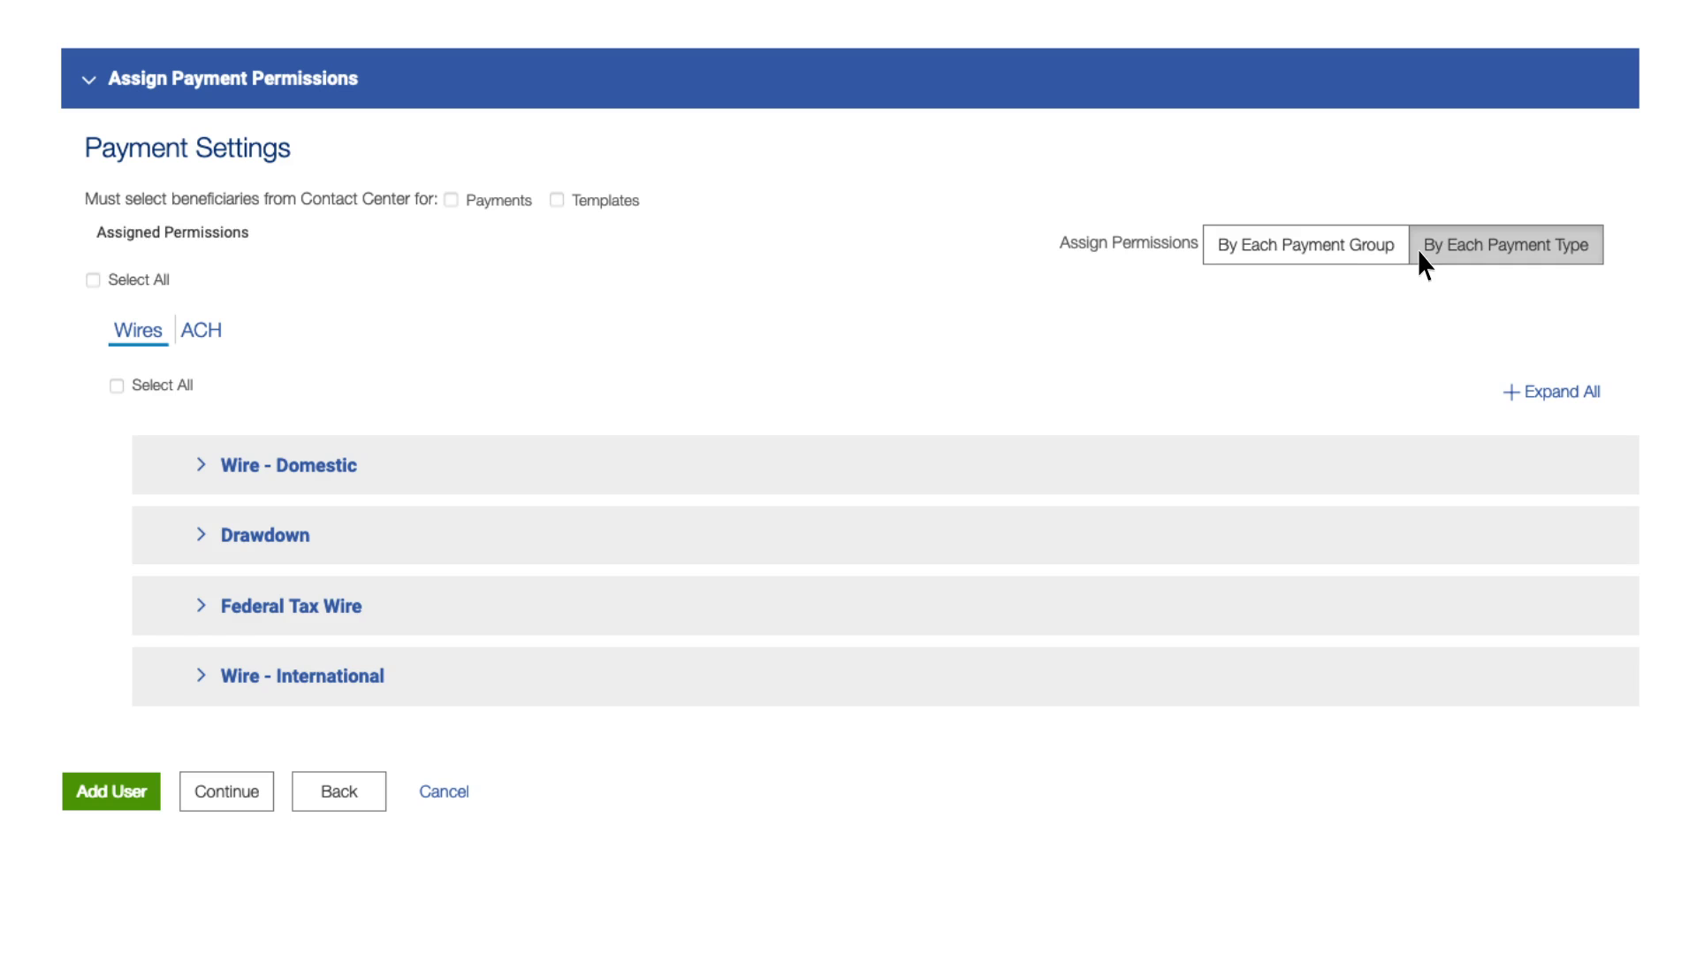
left_click(202, 469)
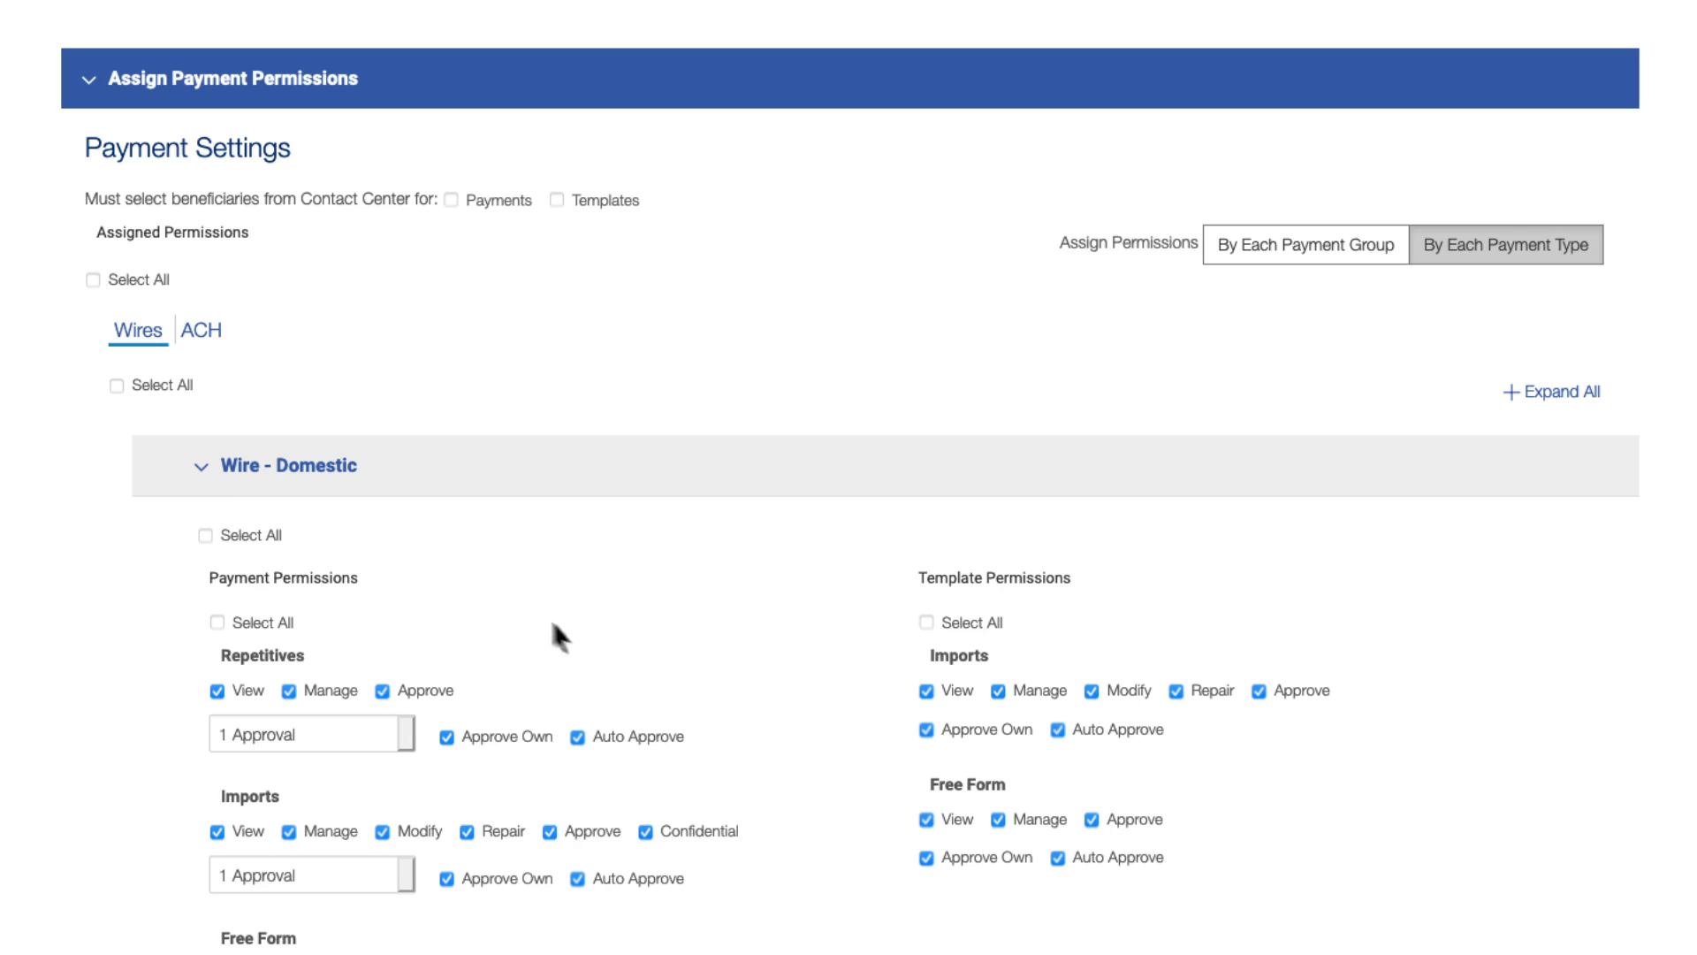
left_click(998, 820)
Step: Grant all Balance & Transactions reporting permissions and one further group of report permissions
scroll(1089, 820, "up", 15)
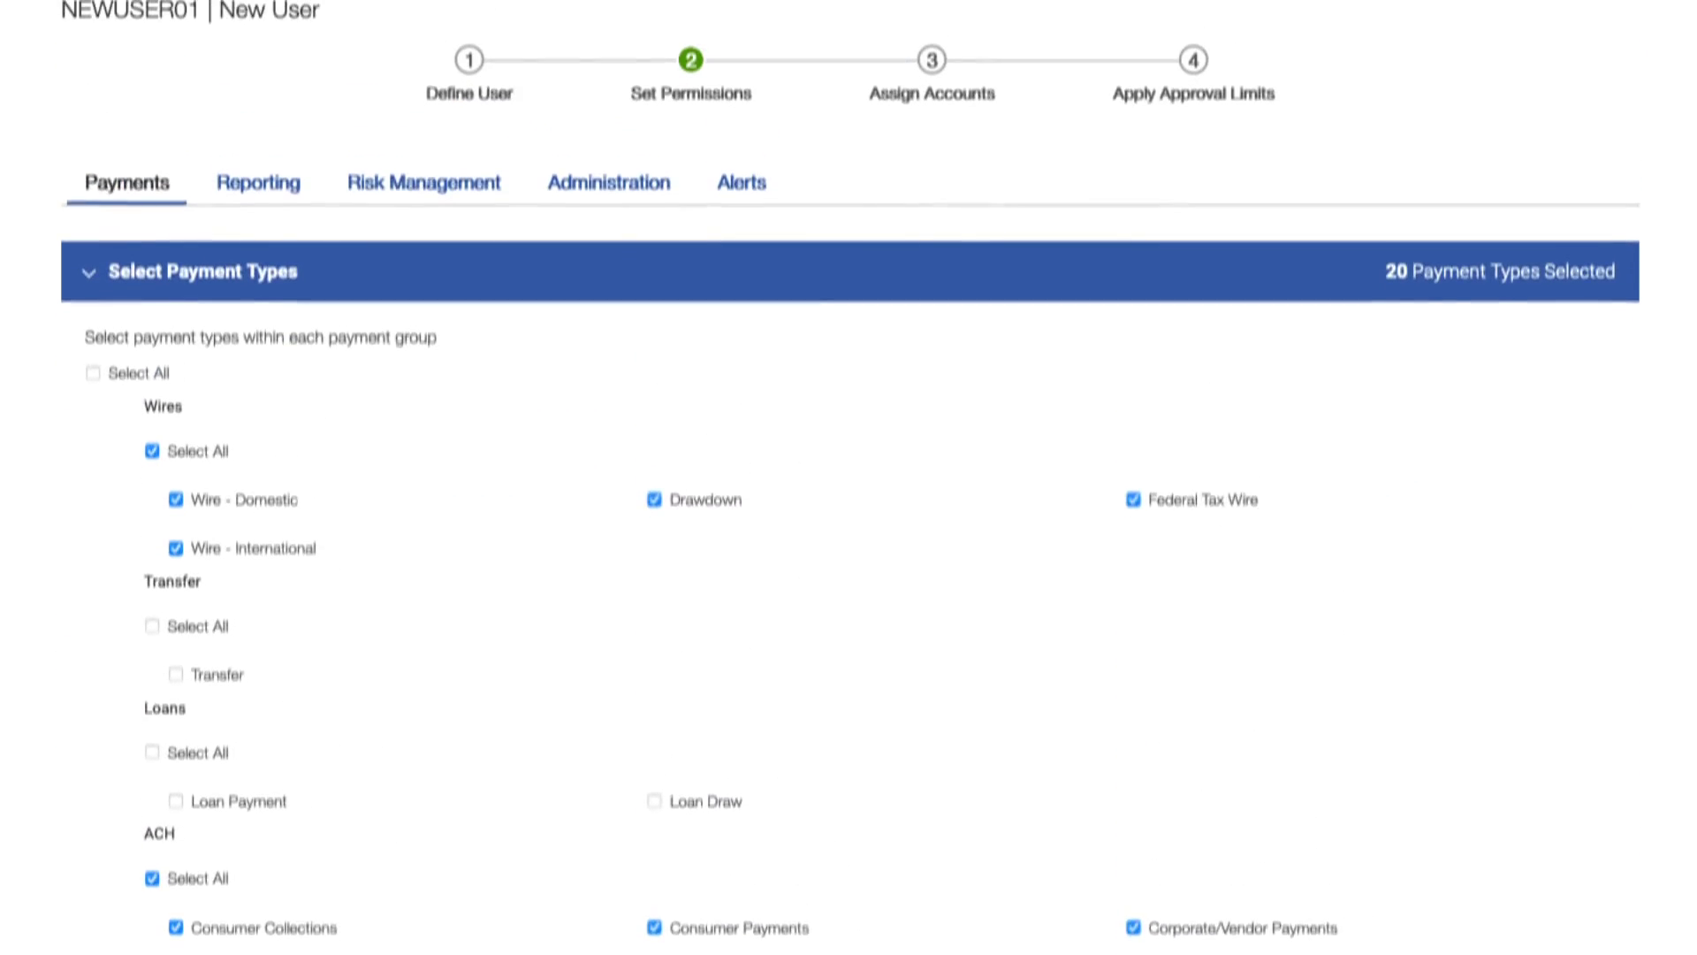
scroll(566, 942, "up", 2)
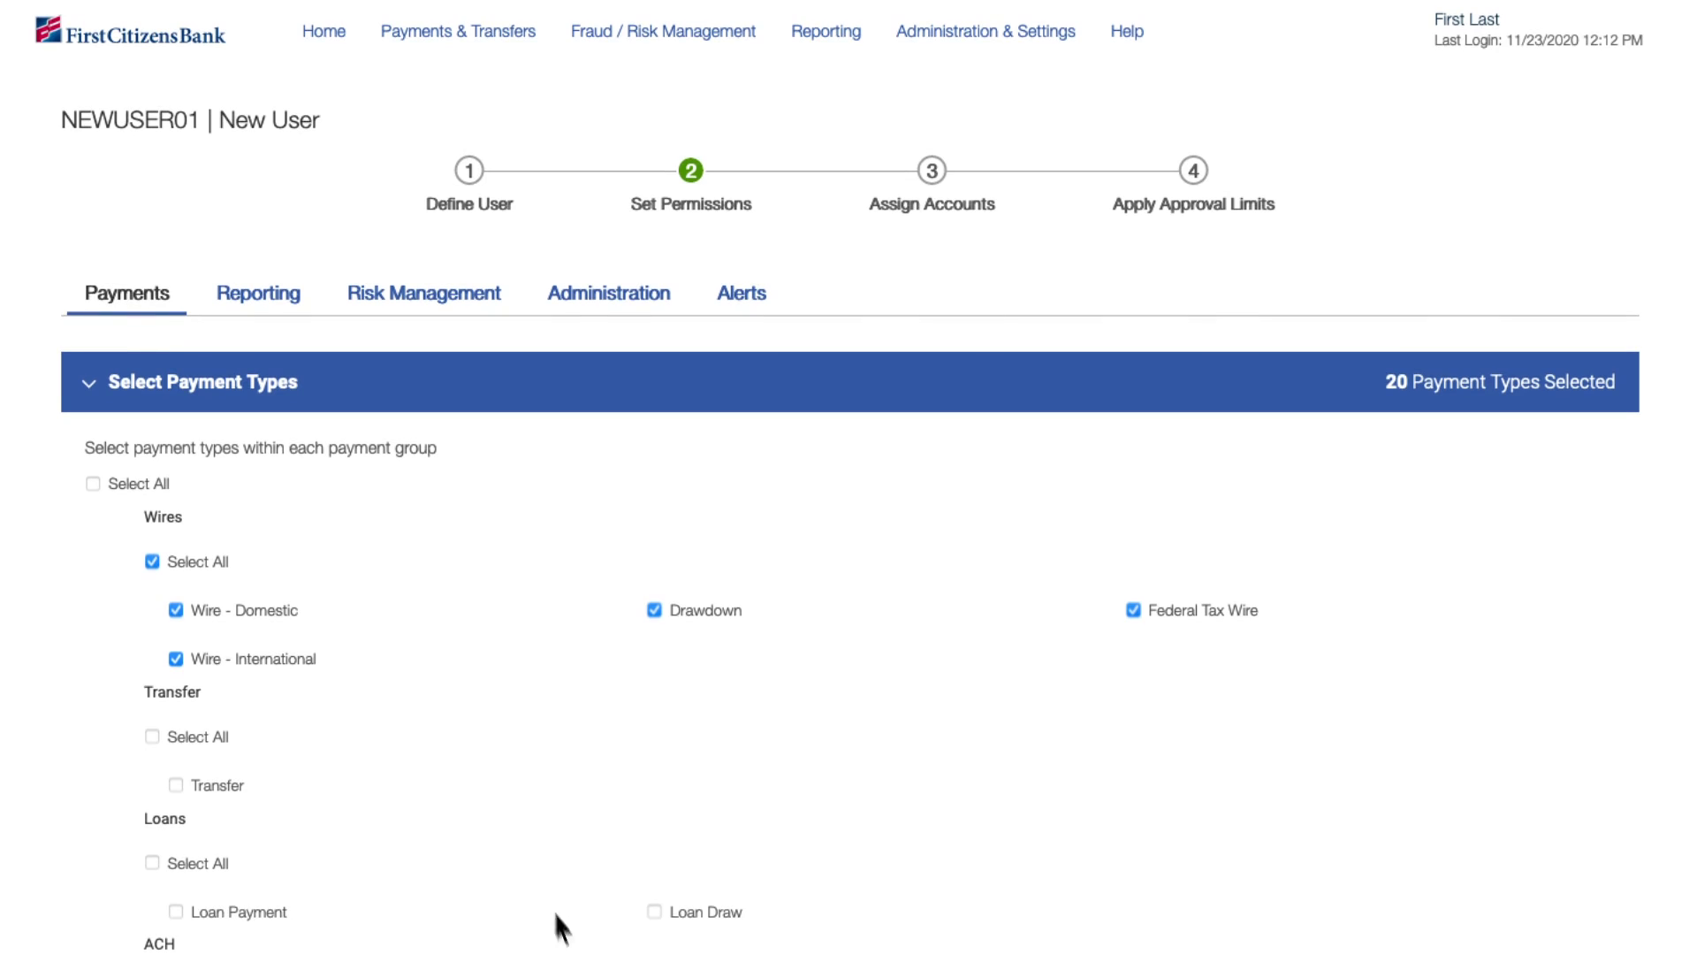
left_click(281, 295)
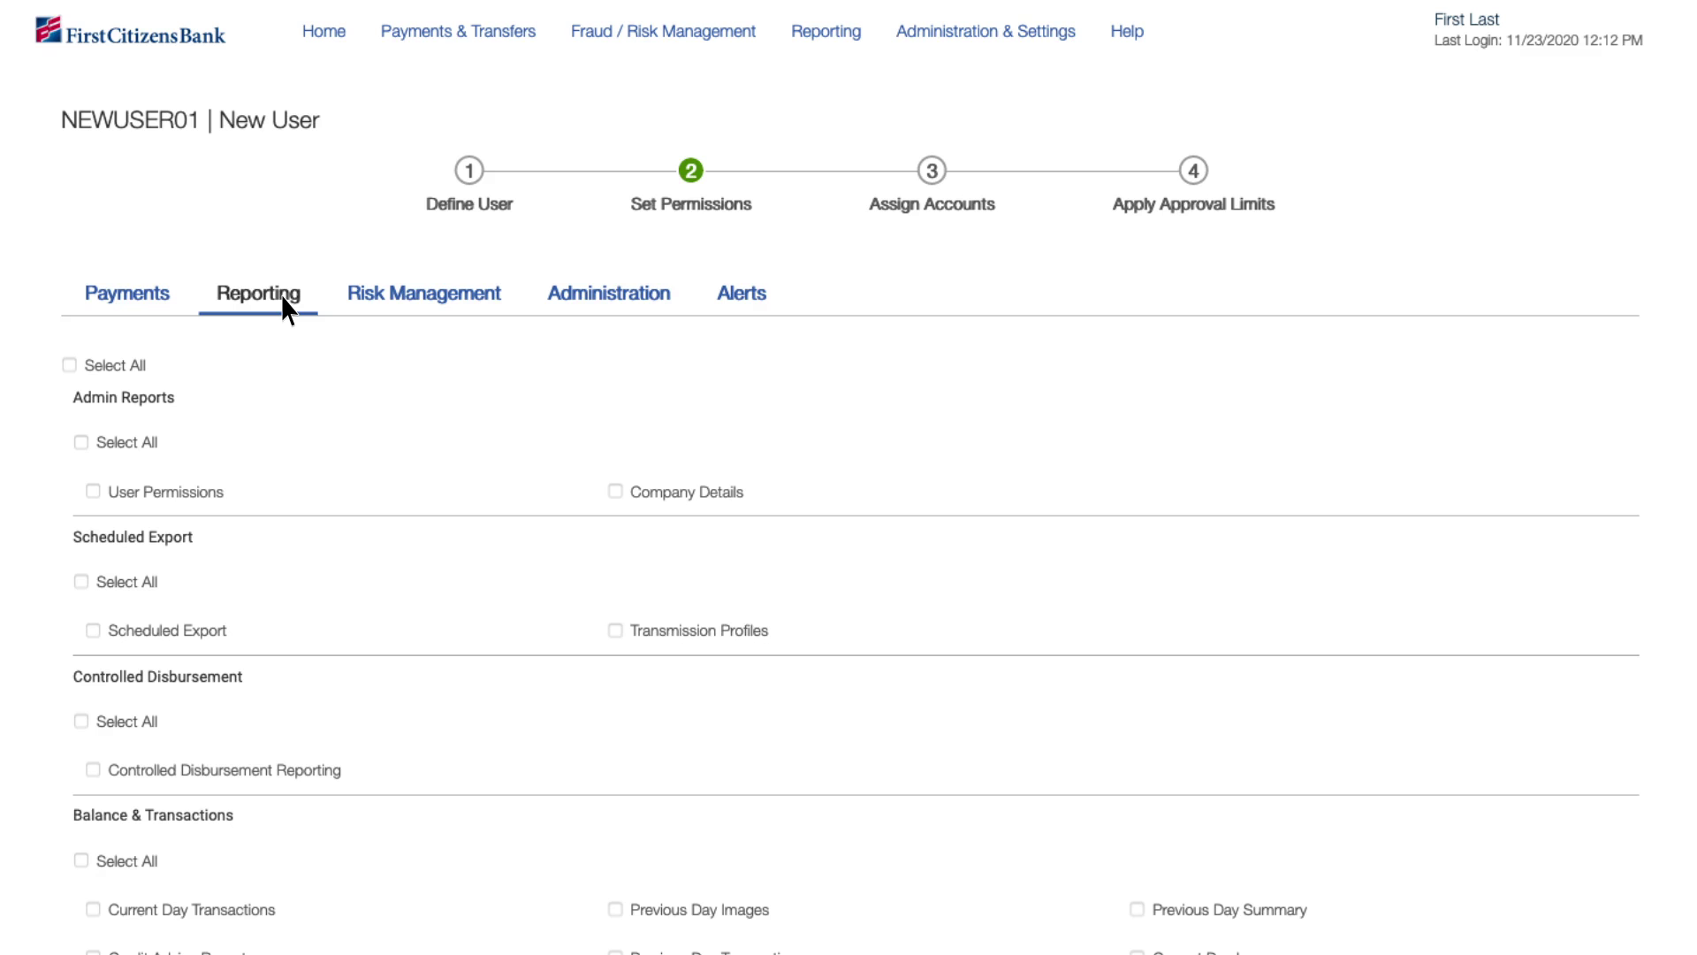
scroll(273, 321, "down", 8)
scroll(125, 8, "down", 2)
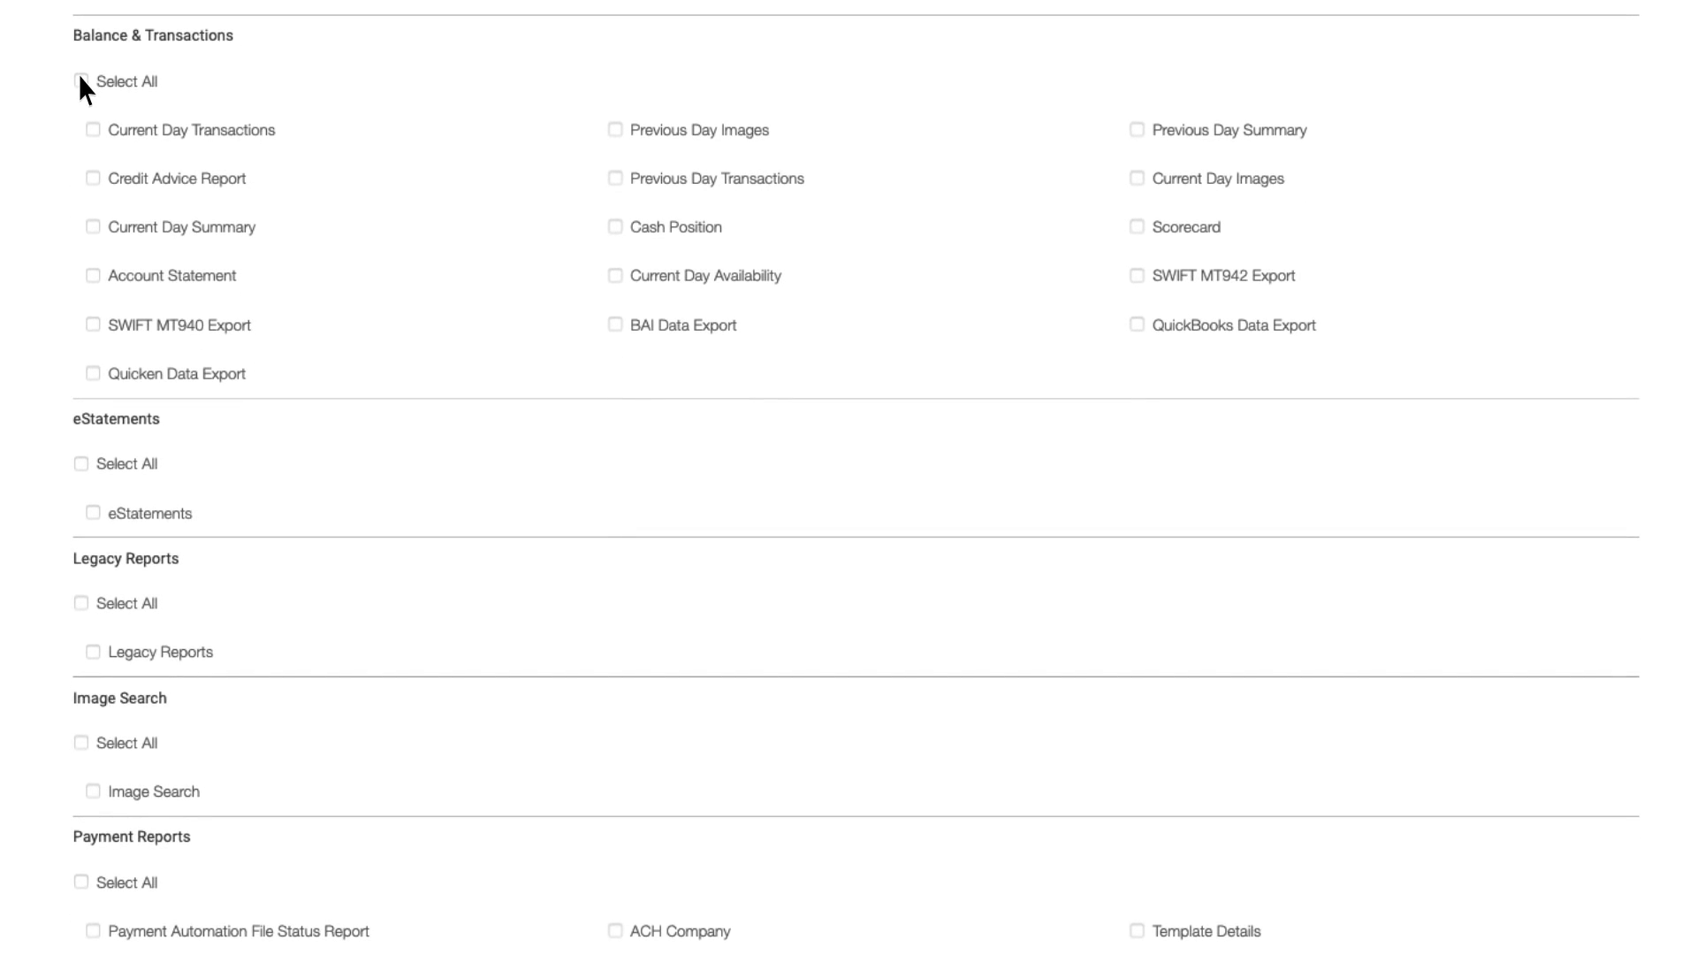
left_click(80, 80)
scroll(82, 86, "down", 6)
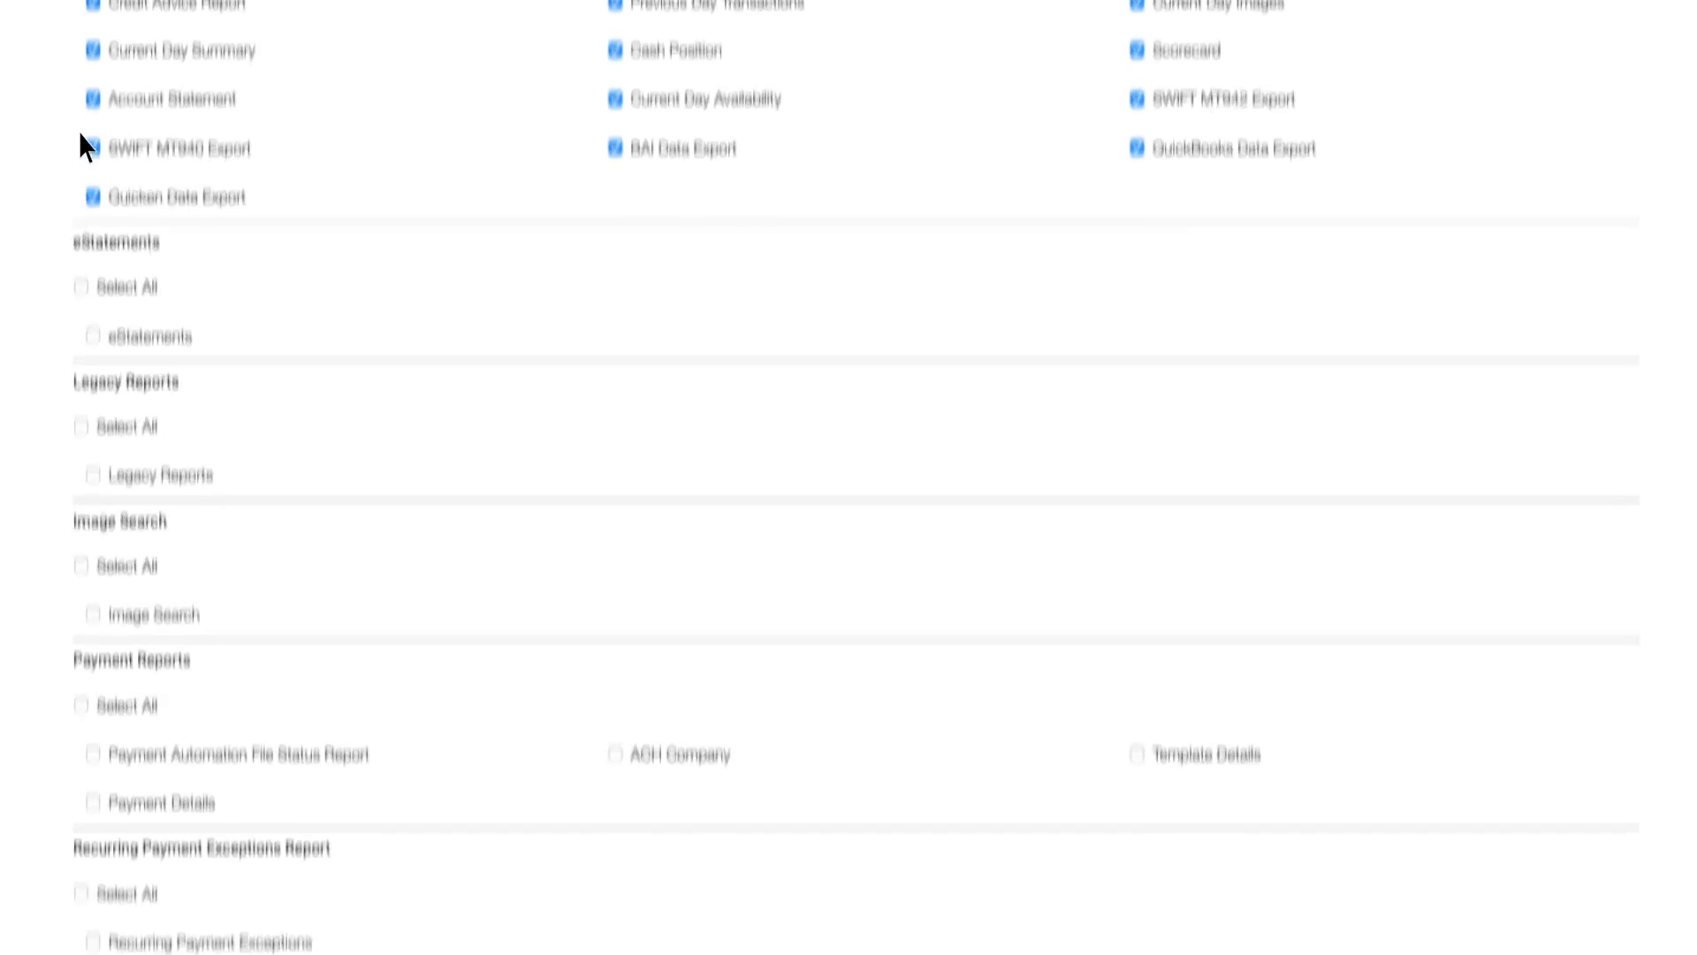
left_click(80, 650)
Step: Grant the user all Risk Management permissions, including ACH Positive Pay and Check Services
scroll(130, 738, "up", 4)
scroll(129, 739, "up", 10)
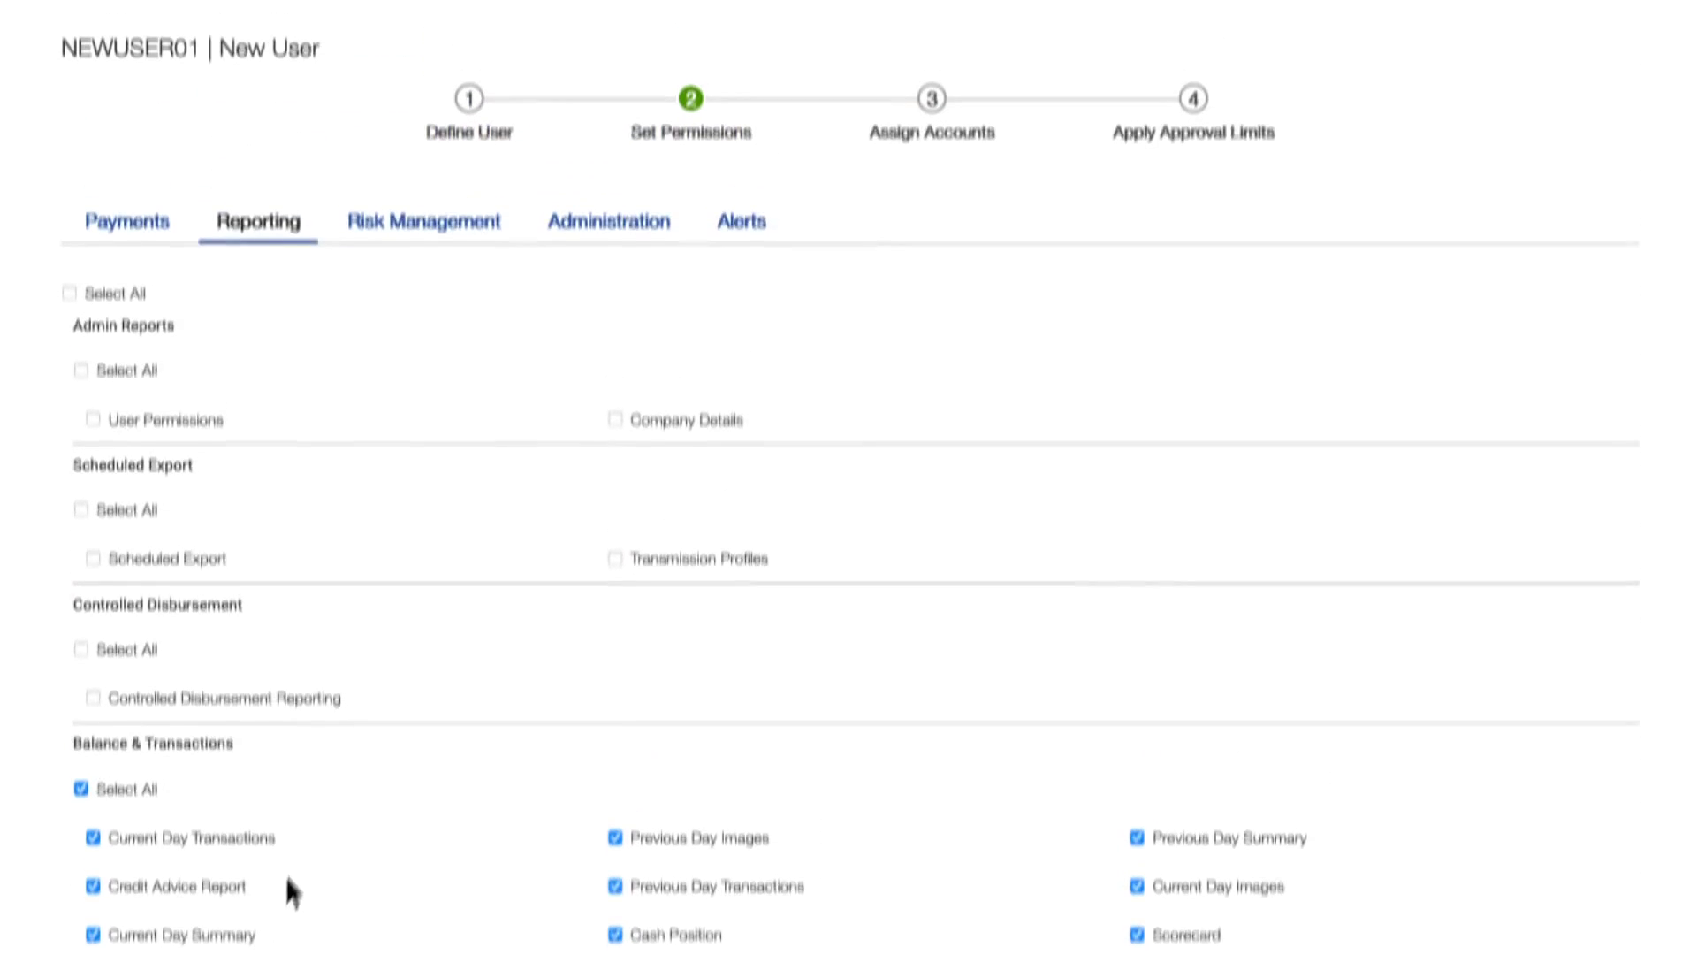
left_click(422, 300)
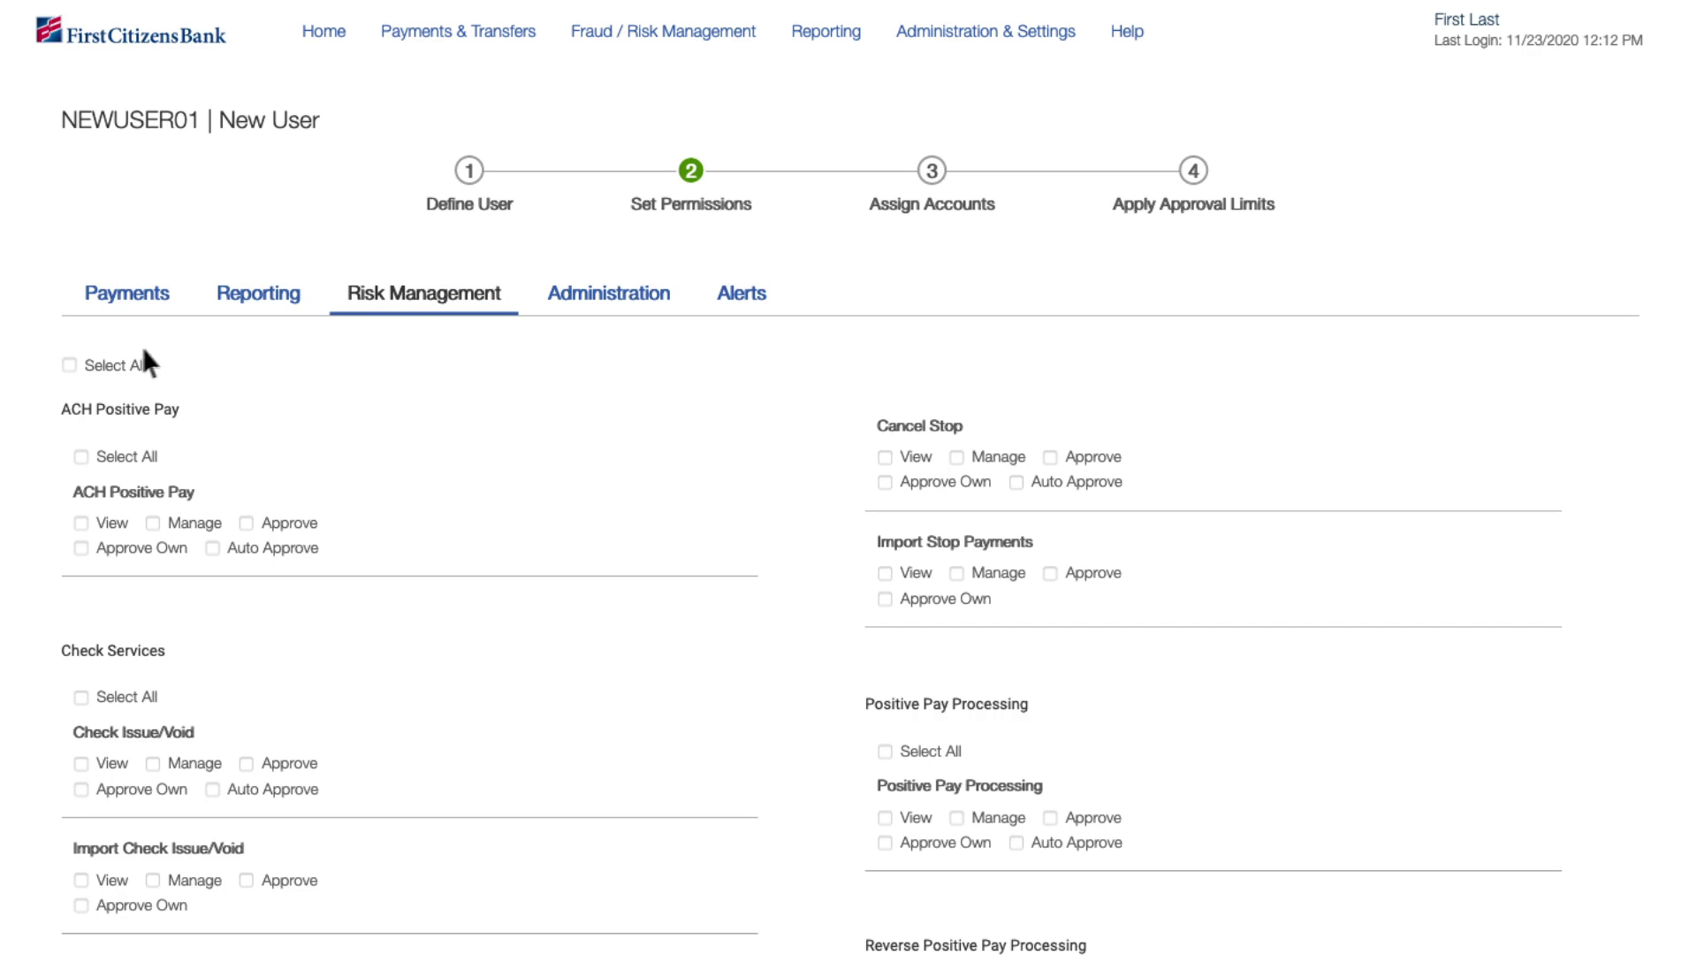
left_click(69, 364)
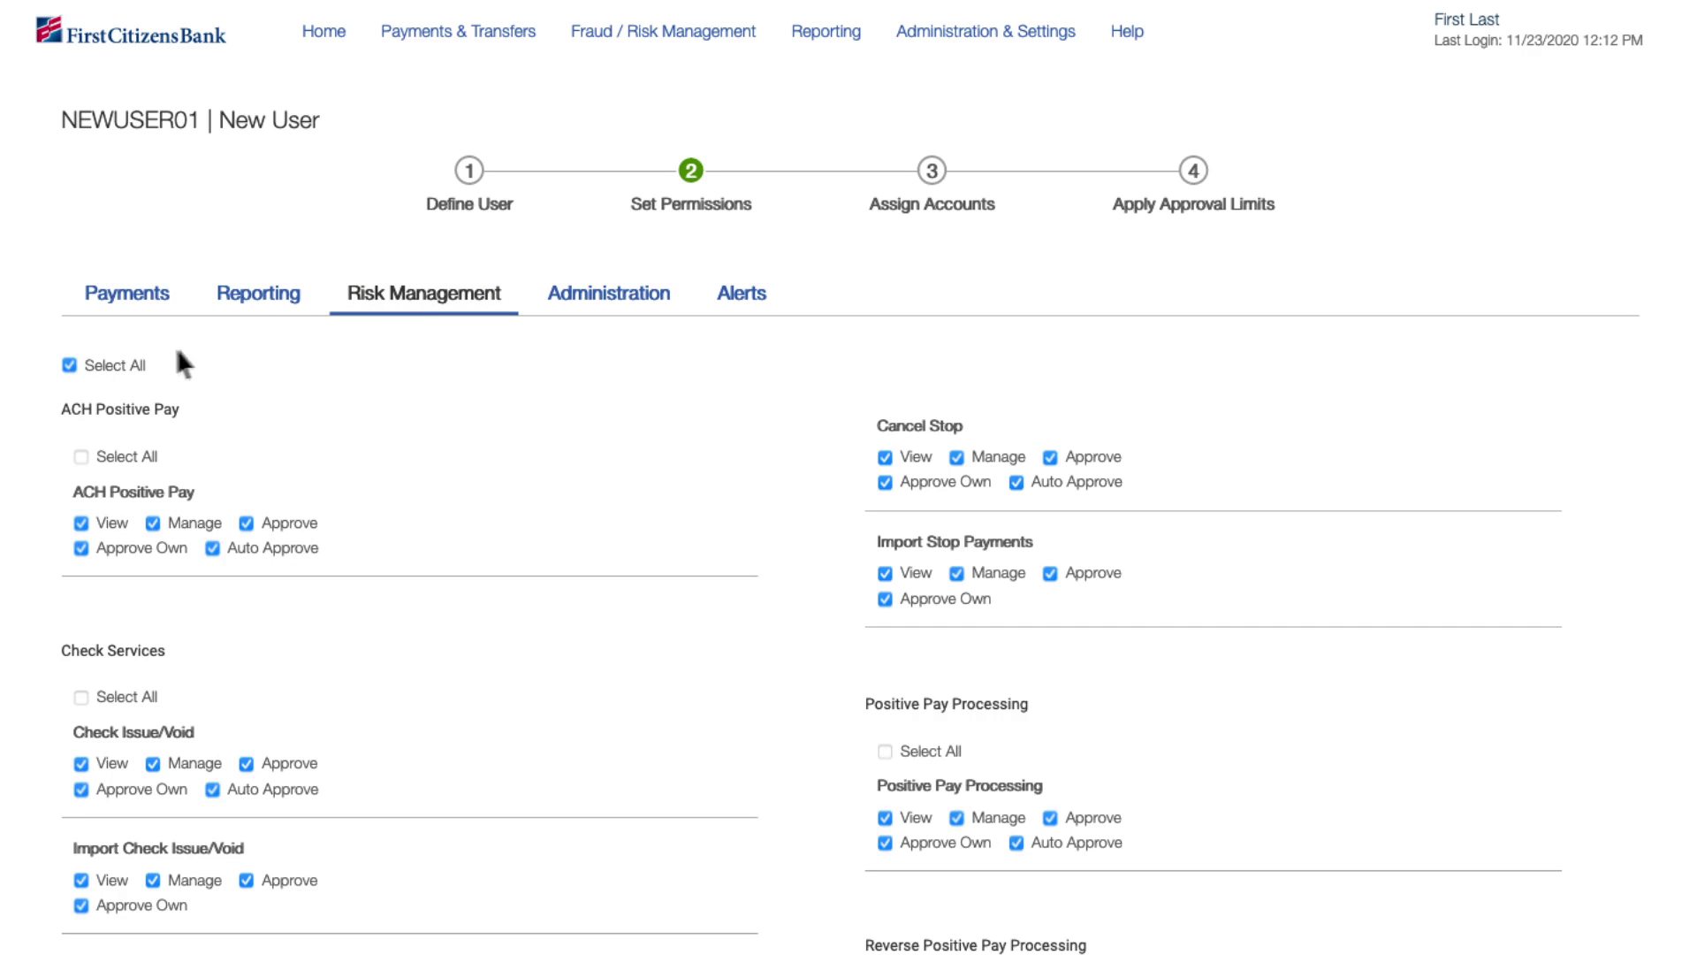
Step: Grant all Beneficiary Address Book permissions in the Administration permissions
left_click(598, 301)
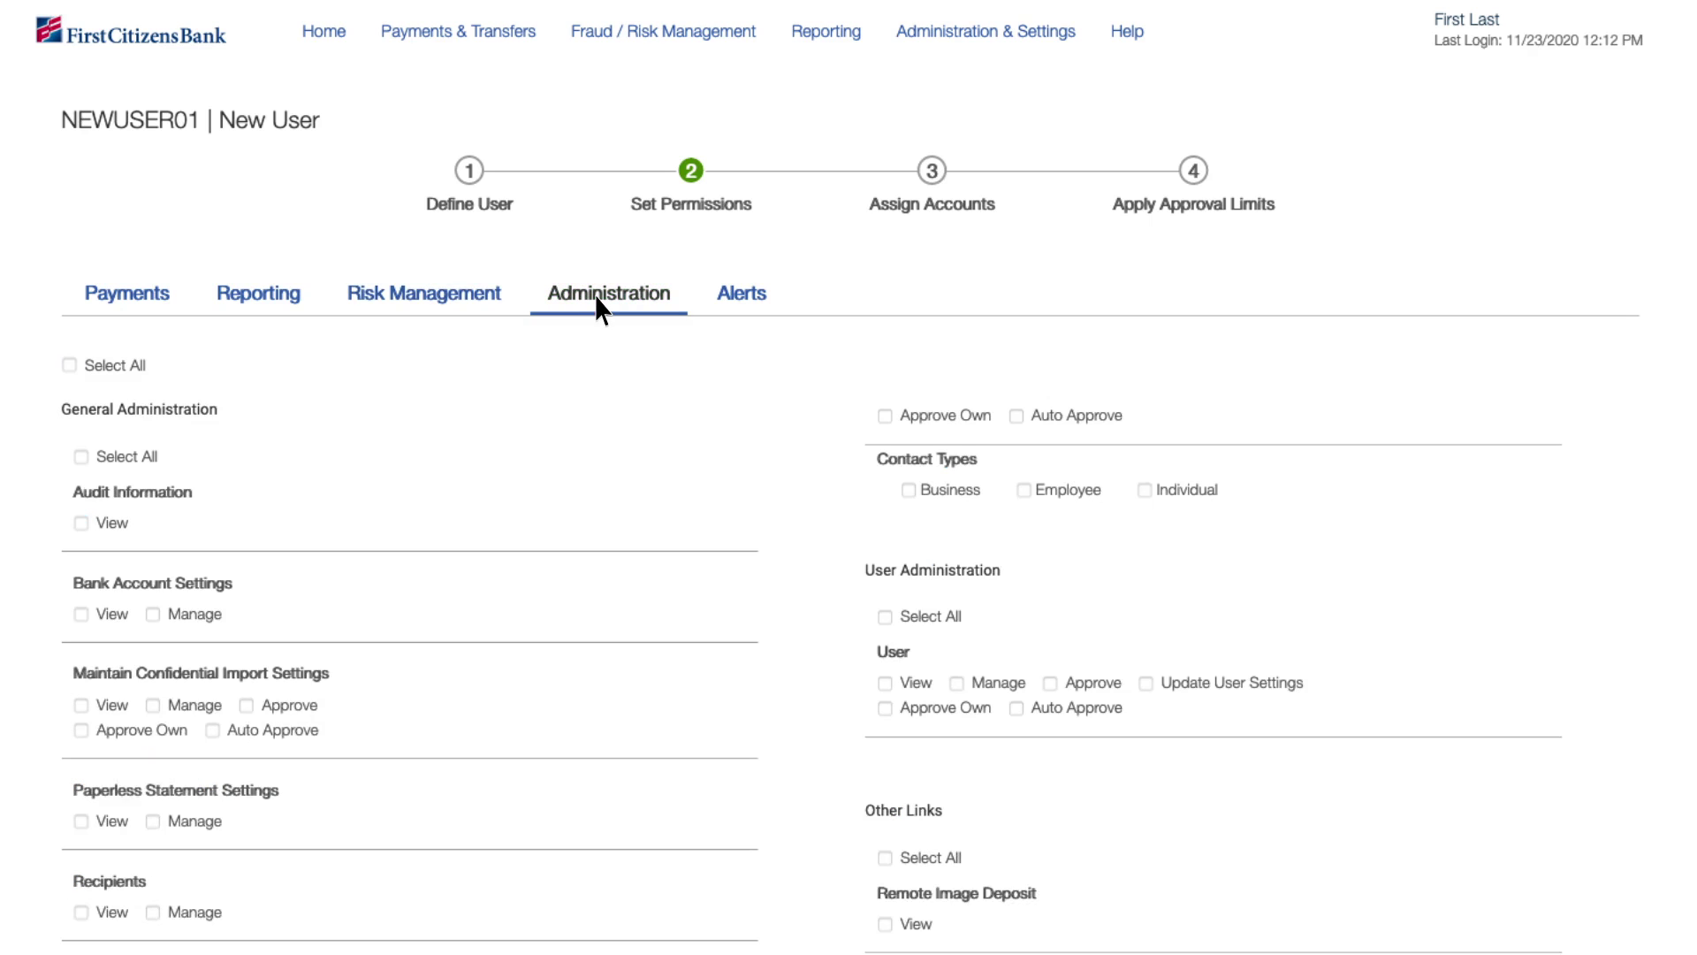
scroll(535, 434, "down", 8)
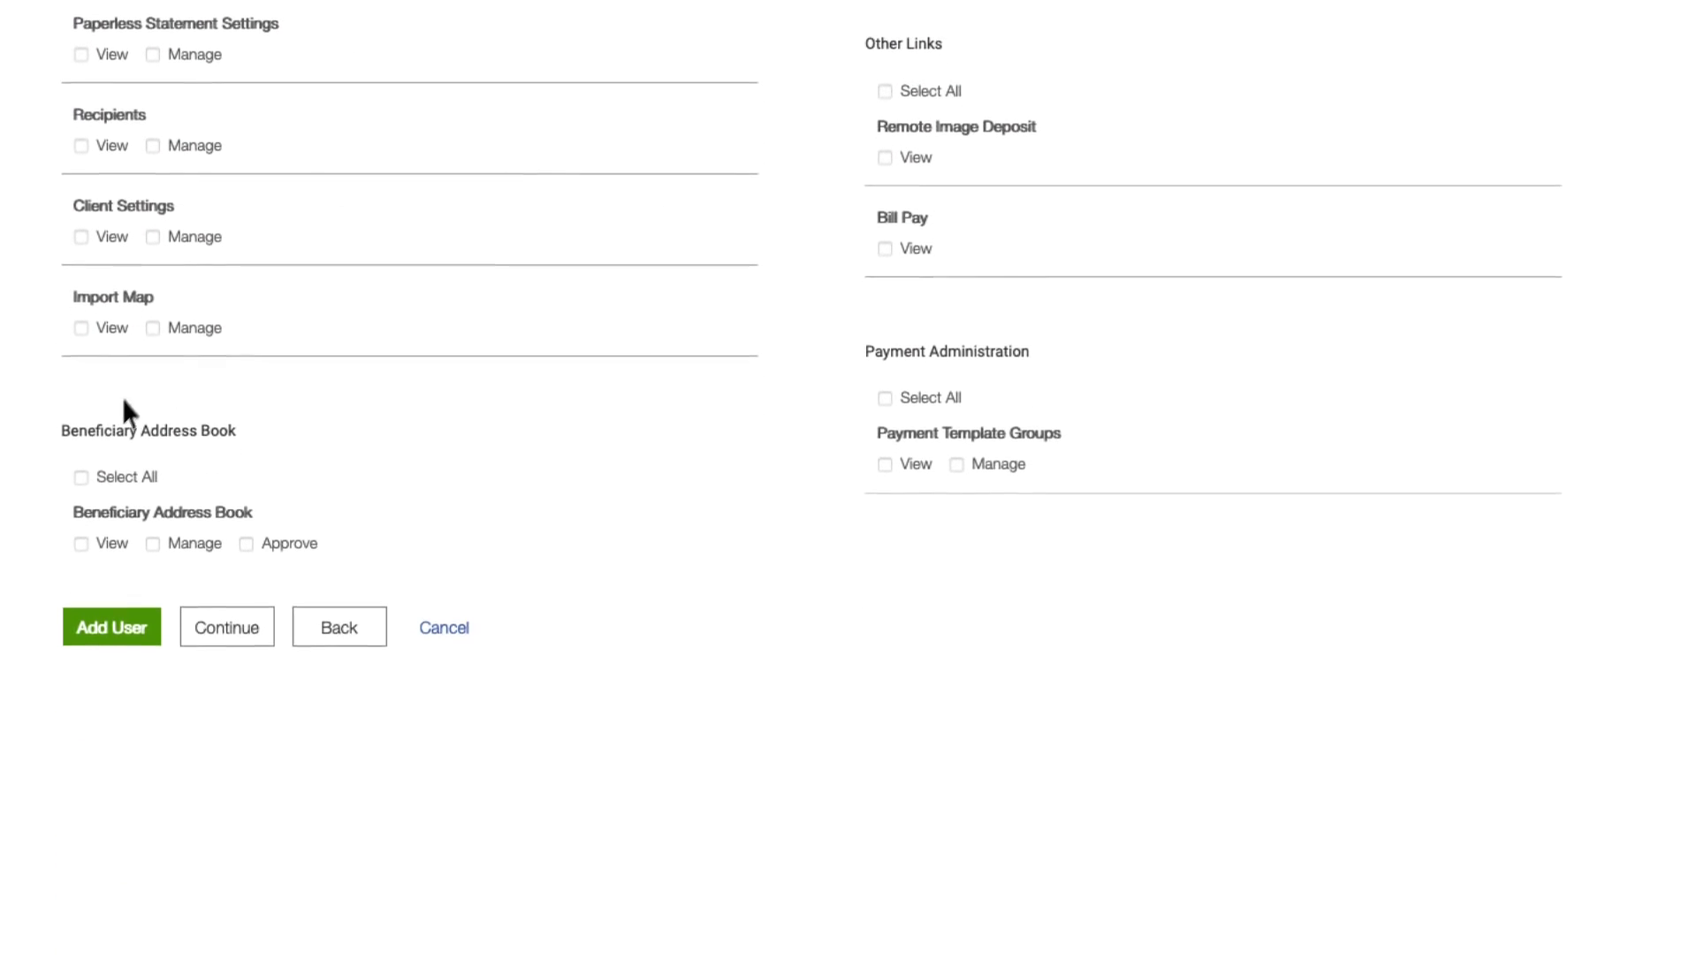
left_click(81, 464)
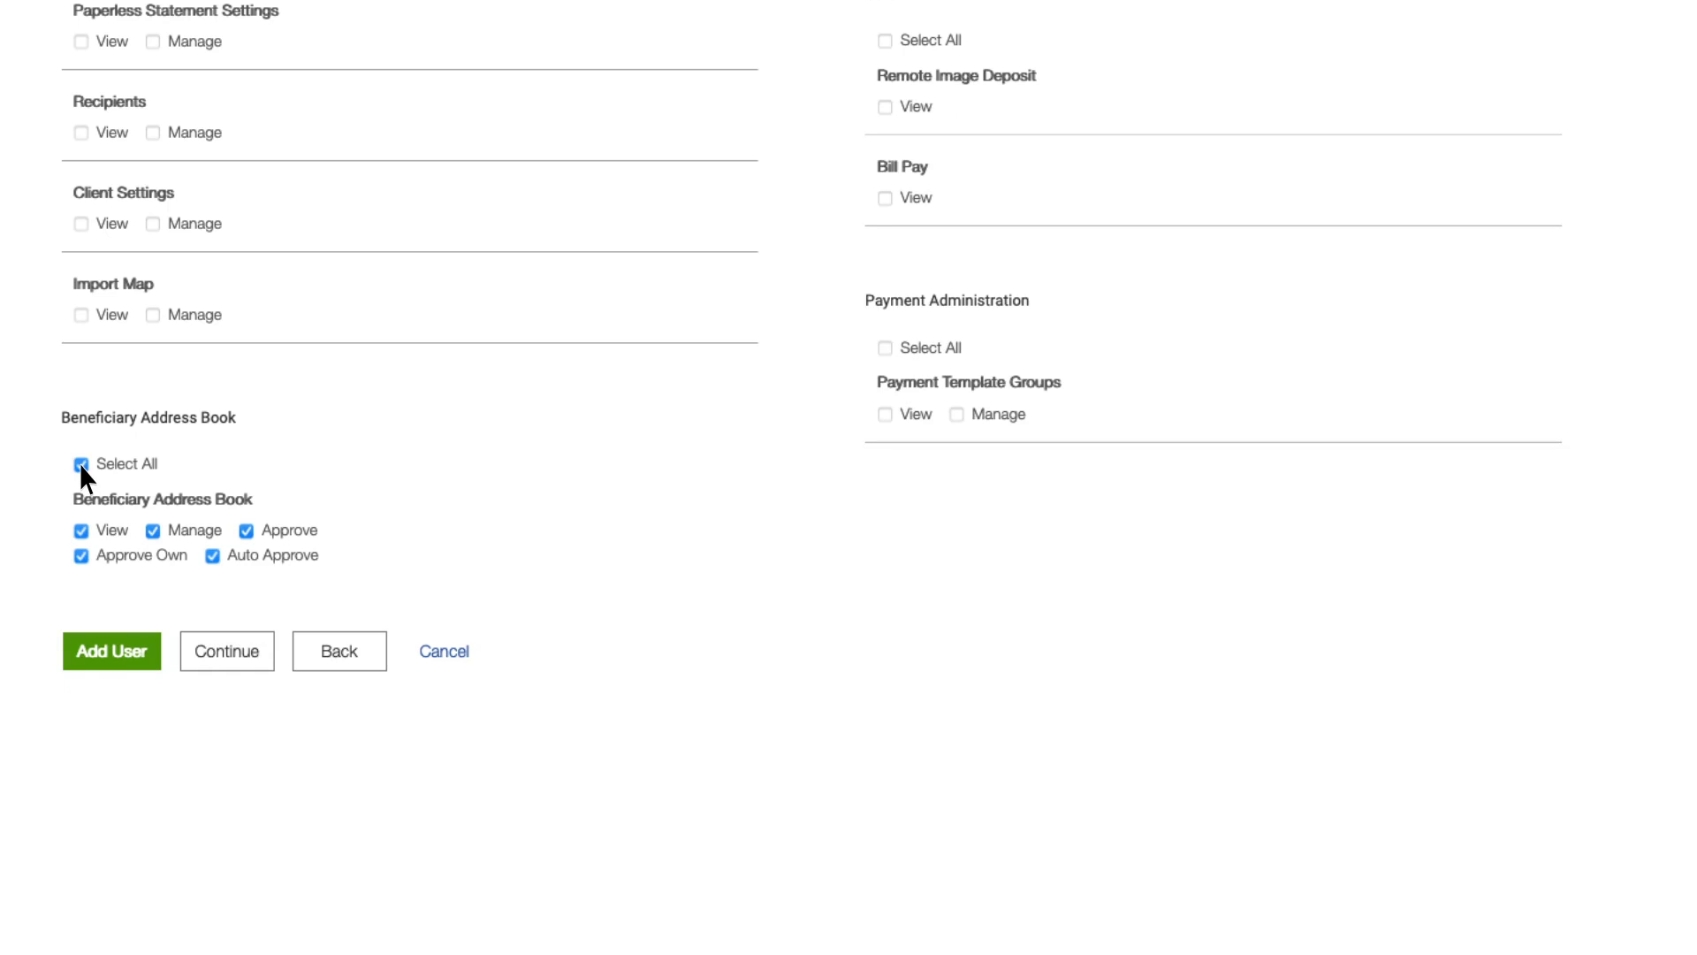
Step: Go through the available alert permissions without selecting any and continue to Assign Accounts
scroll(189, 651, "up", 8)
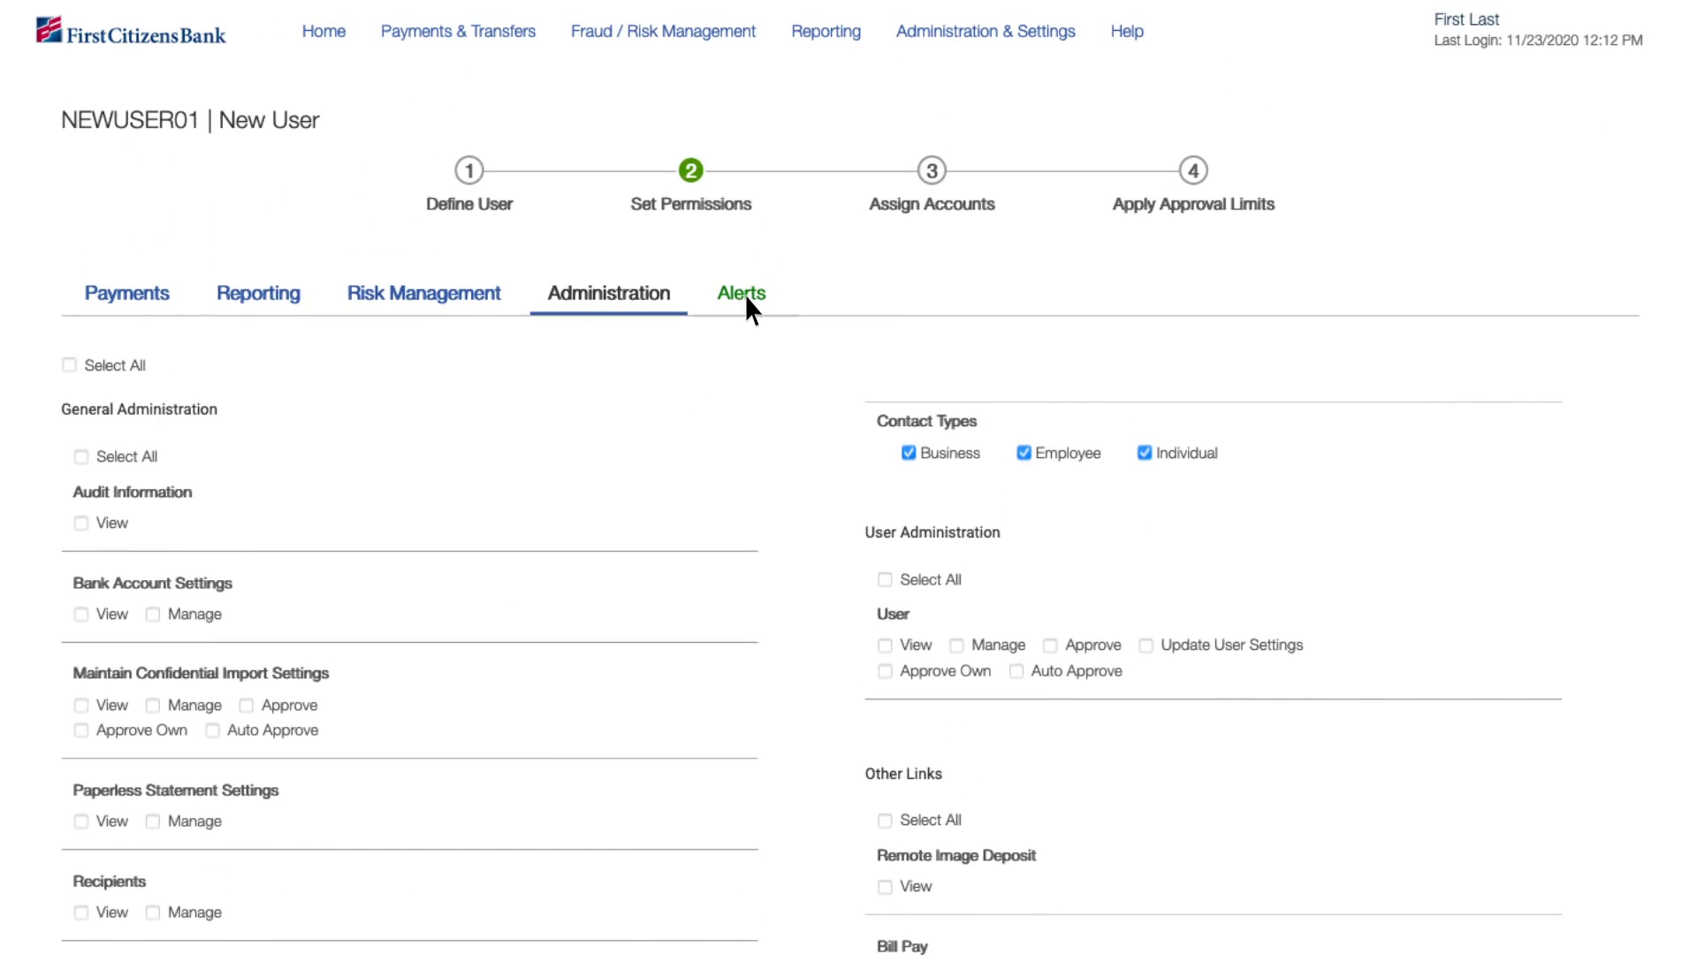
left_click(745, 295)
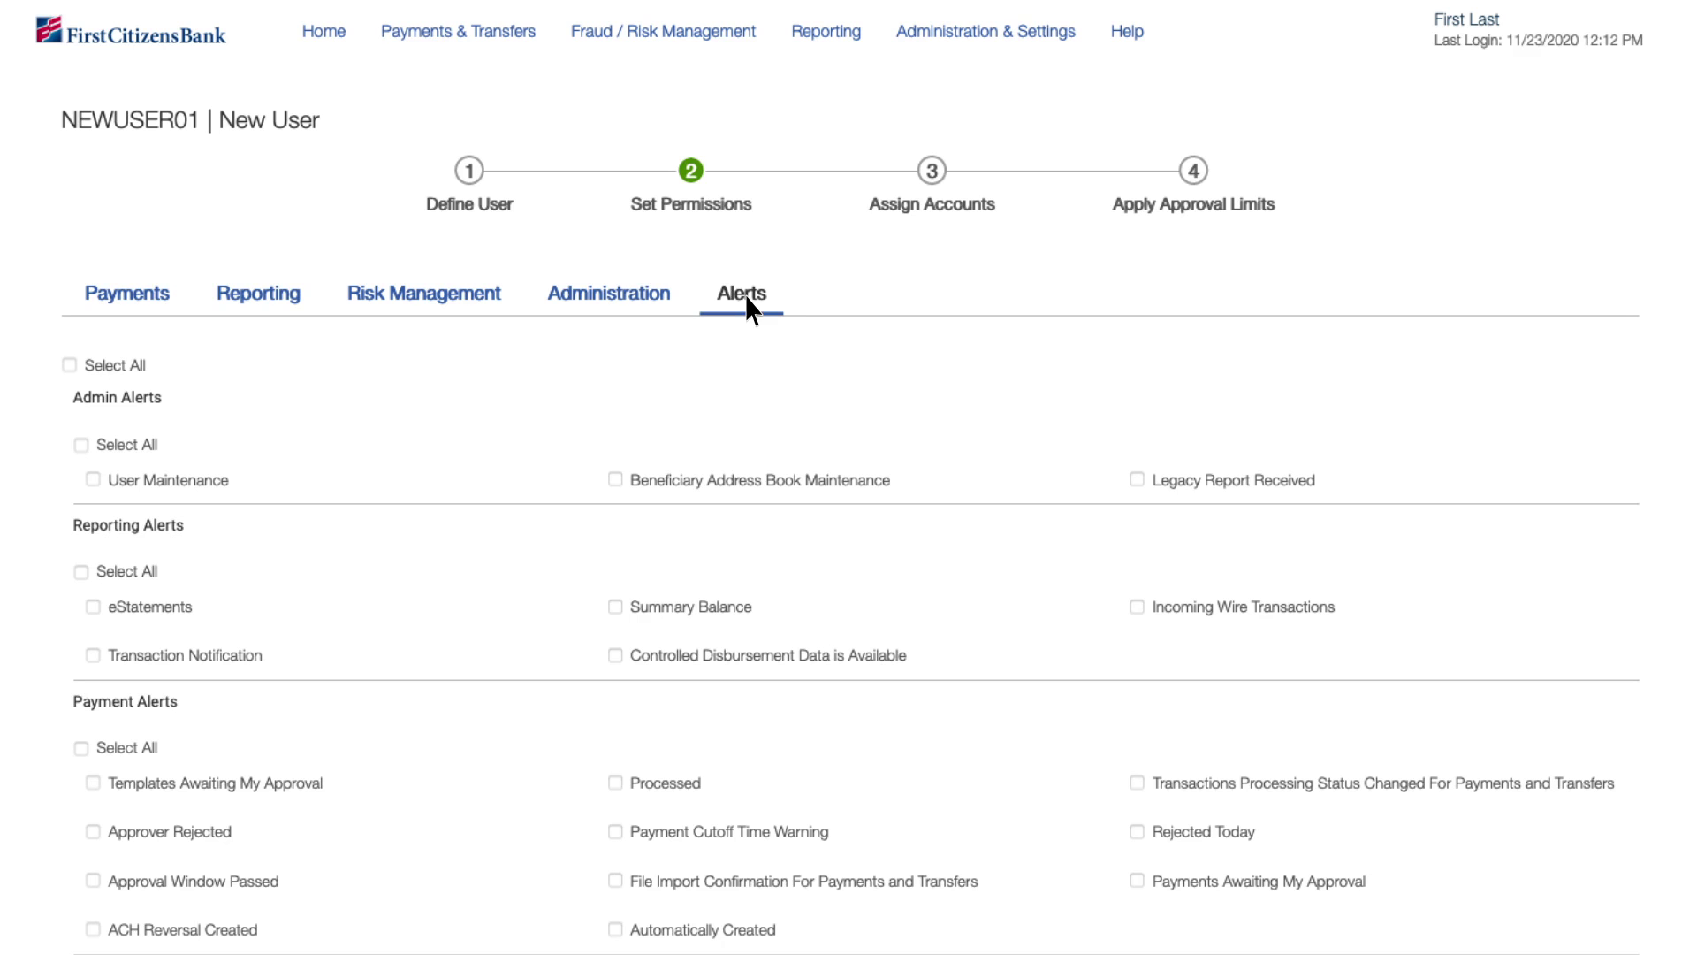
scroll(744, 294, "down", 5)
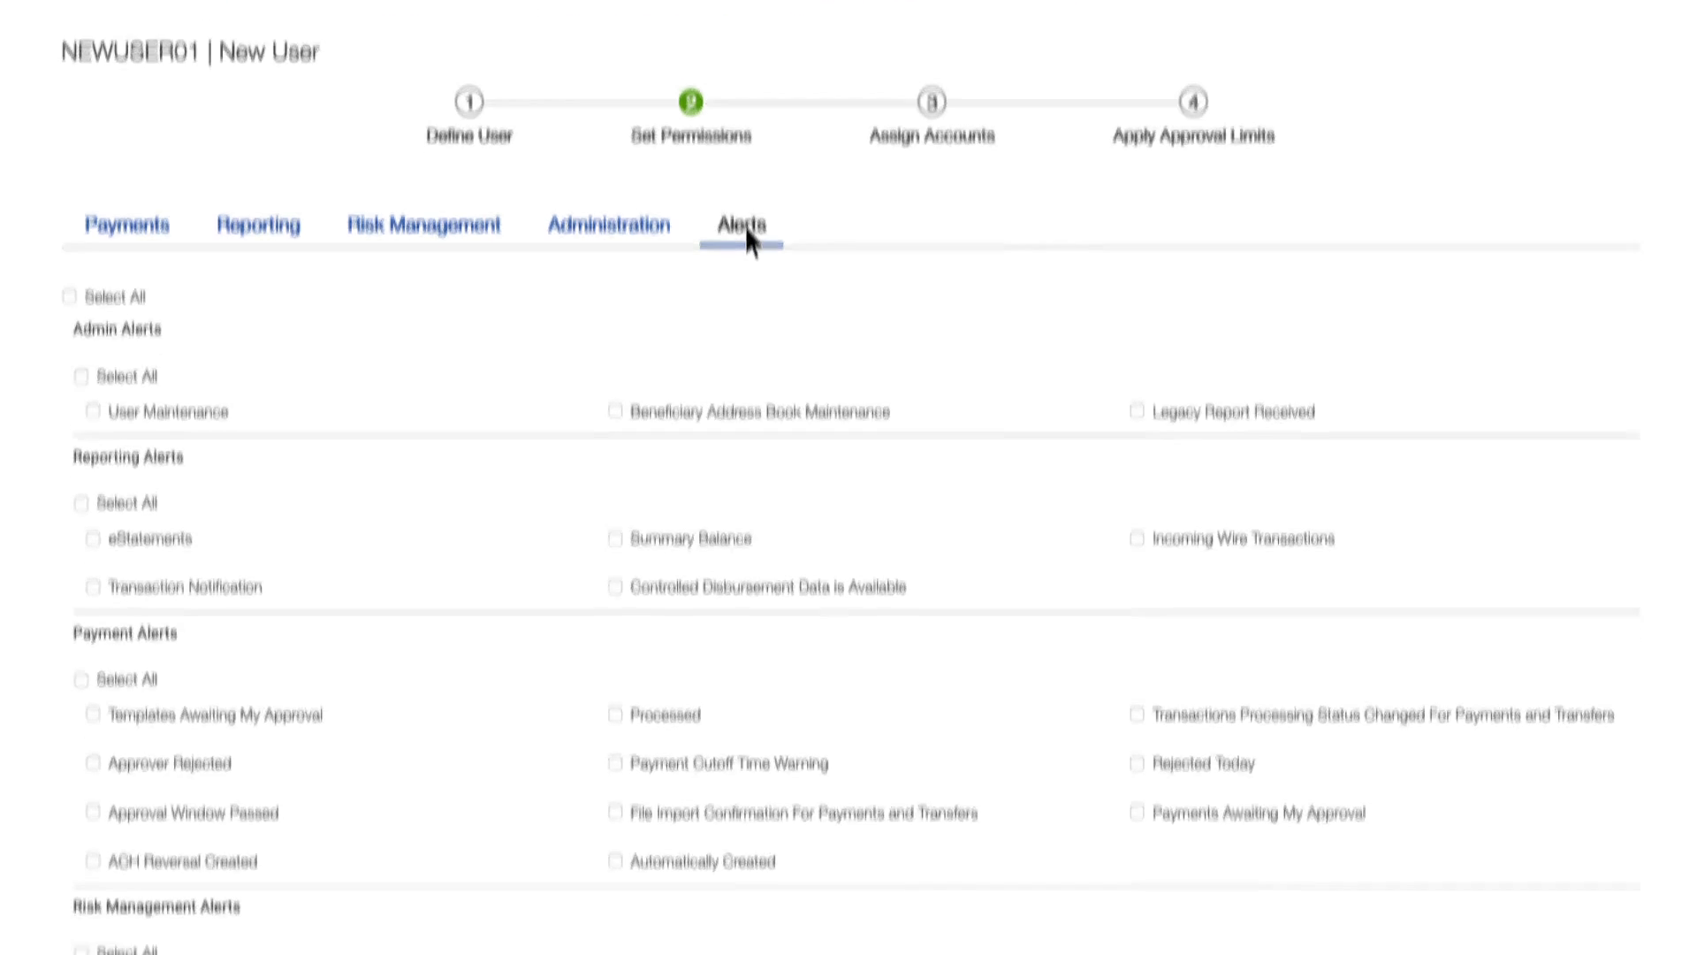
left_click(112, 831)
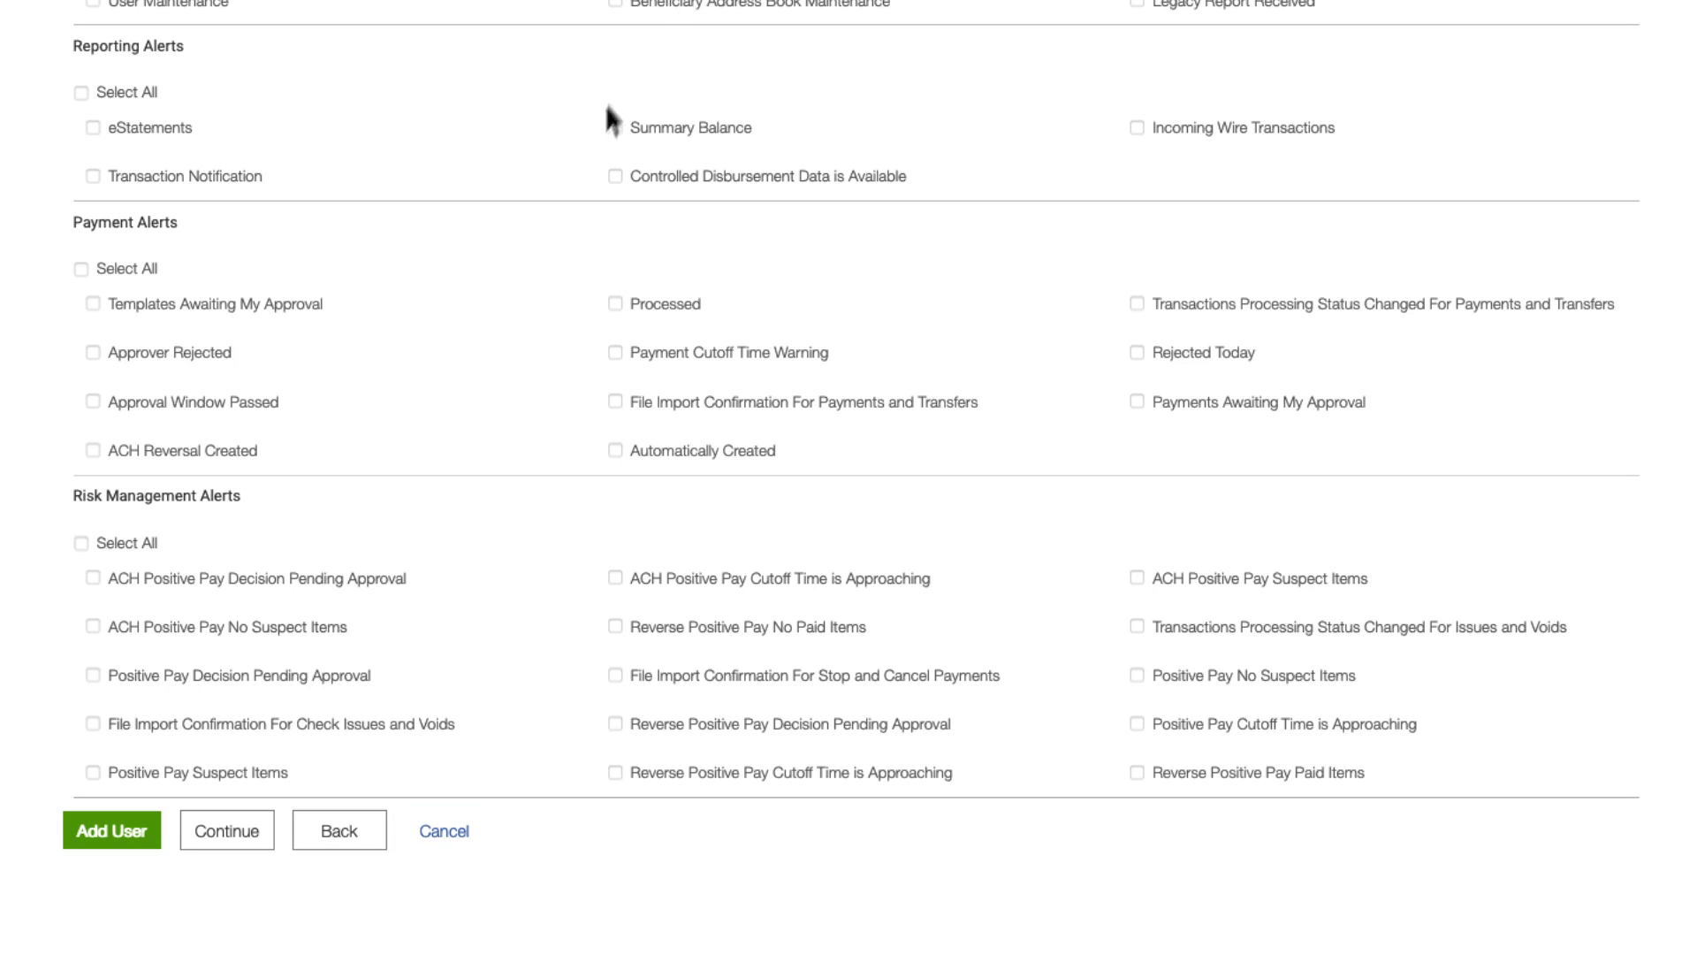
left_click(265, 815)
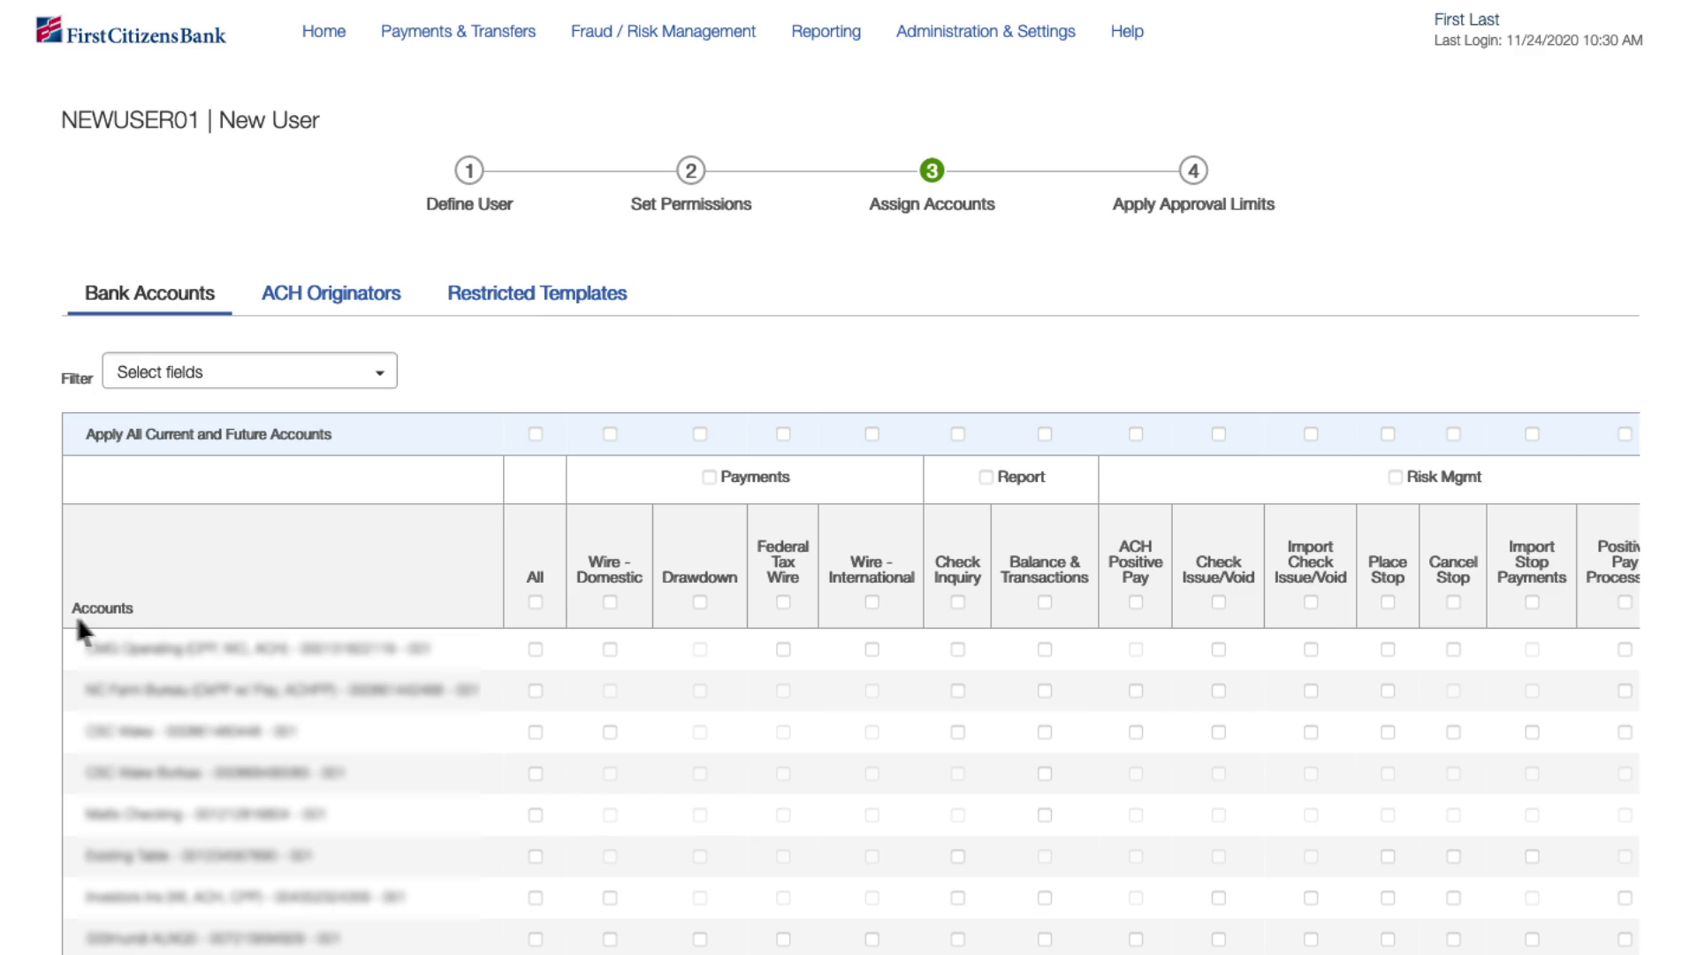
left_click(534, 602)
left_click(535, 602)
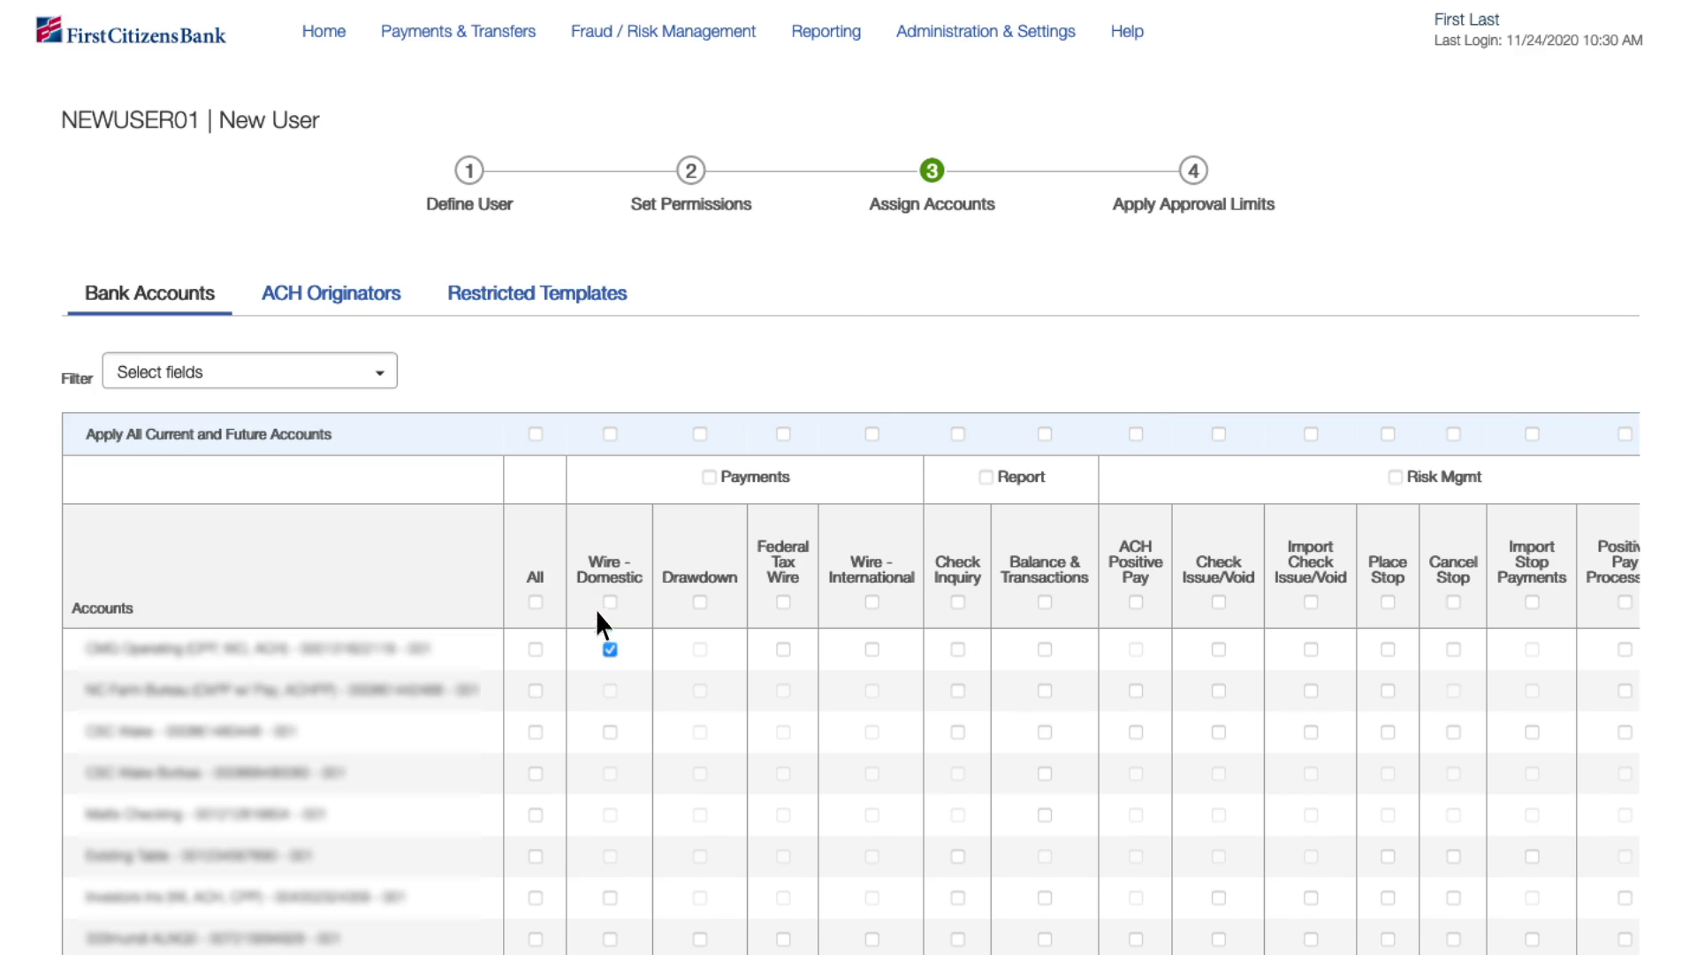
left_click(536, 434)
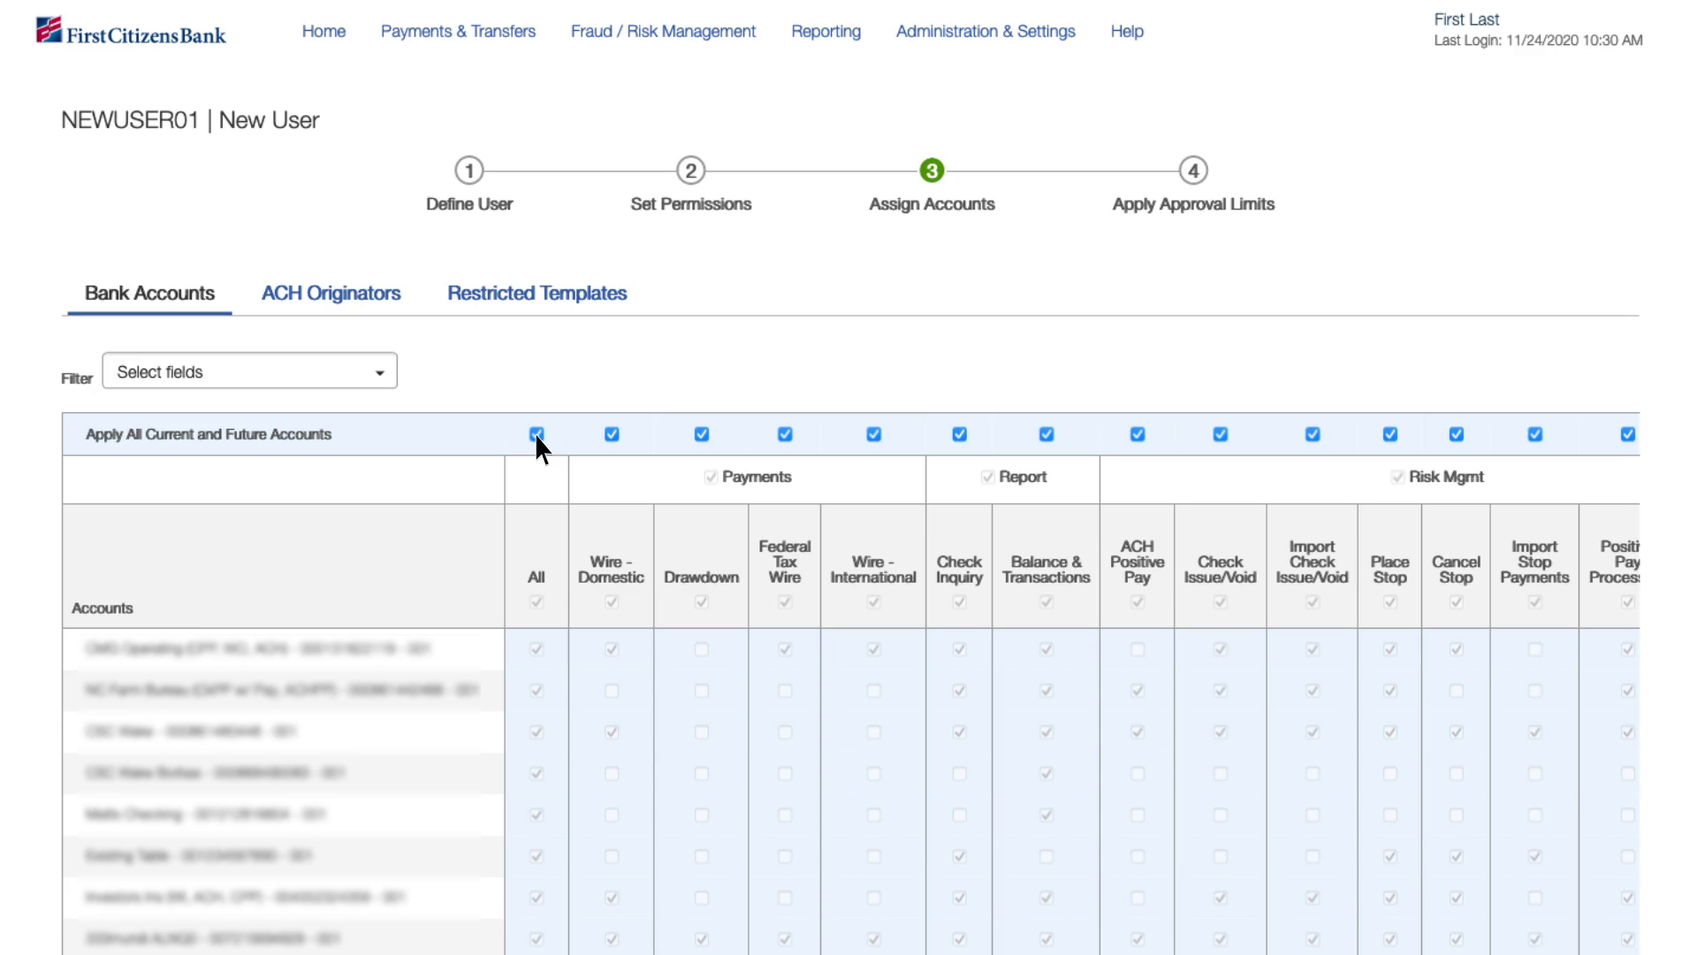
left_click(536, 434)
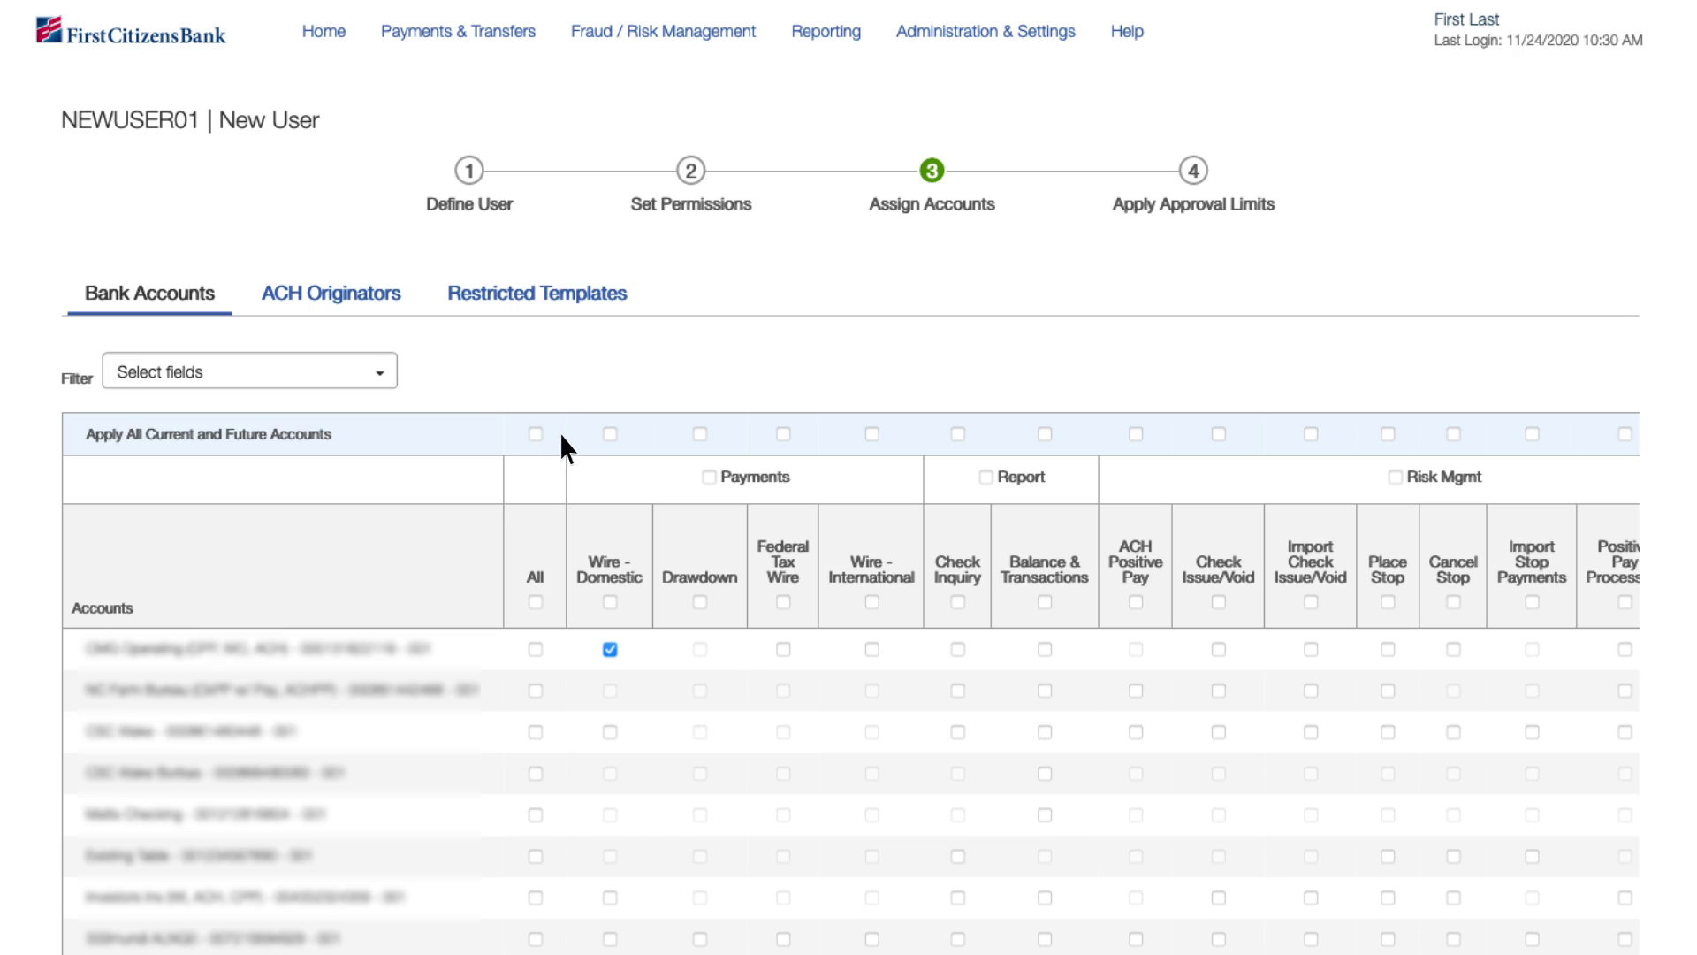
Step: Apply the Wire - Domestic permission to all current and future bank accounts
left_click(610, 434)
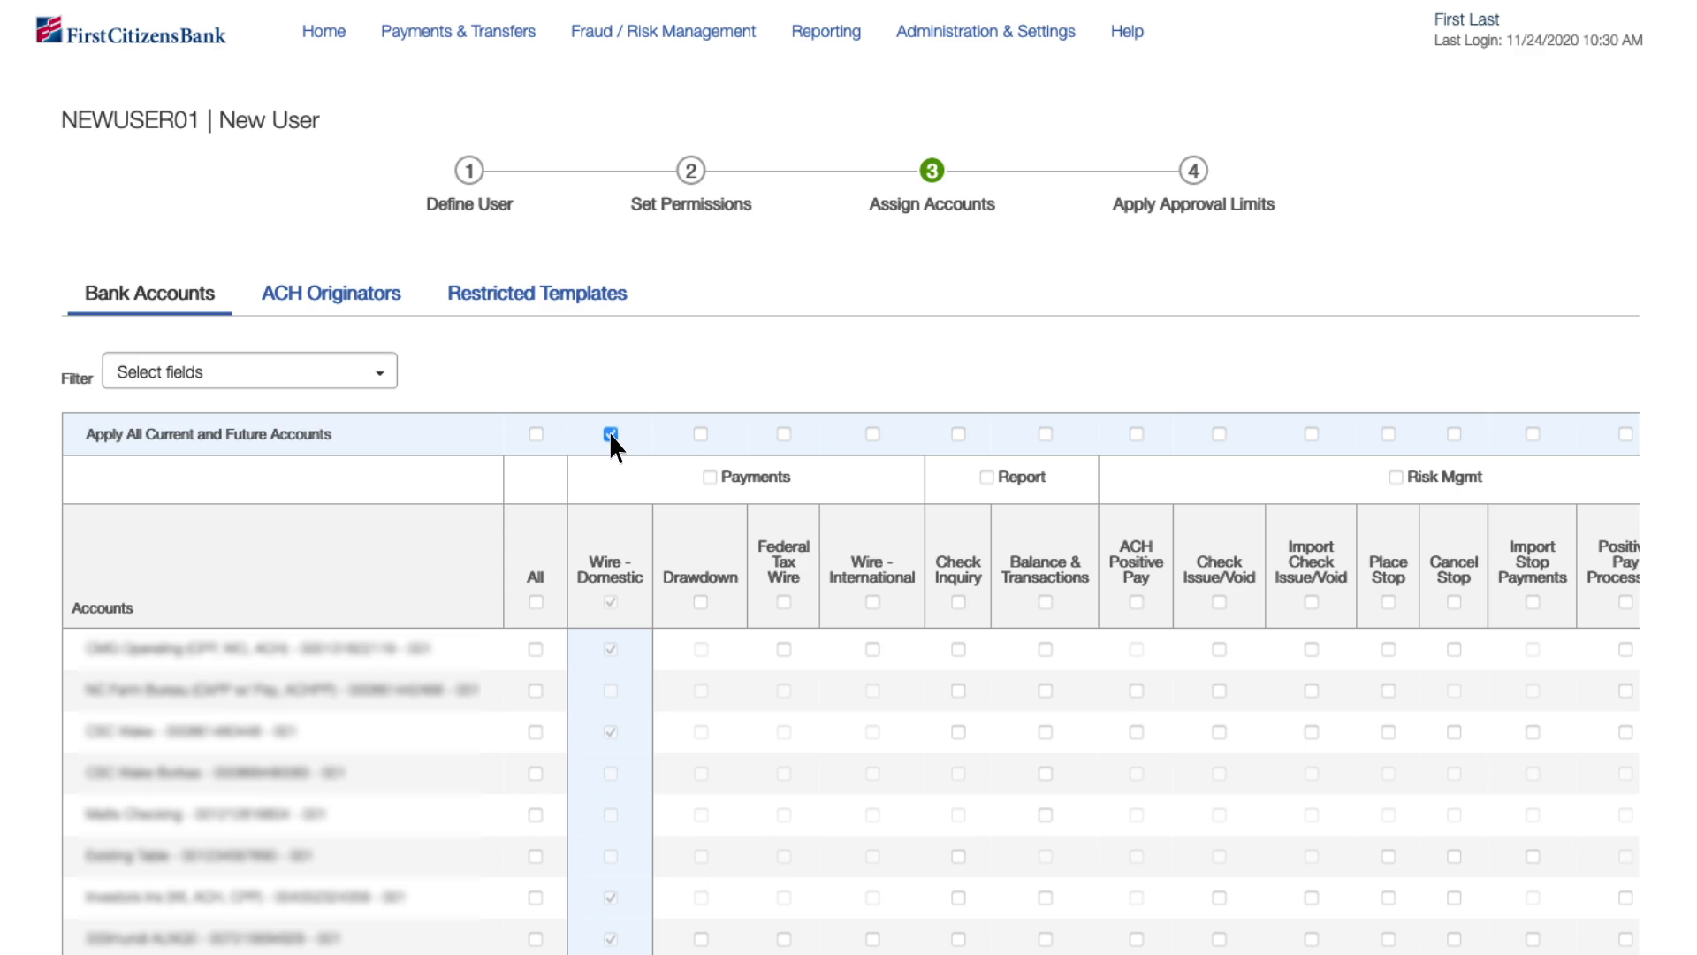
Step: Remove Wire - Domestic from all current and future accounts, and try selecting all Payments permissions for the listed accounts before clearing them
left_click(610, 434)
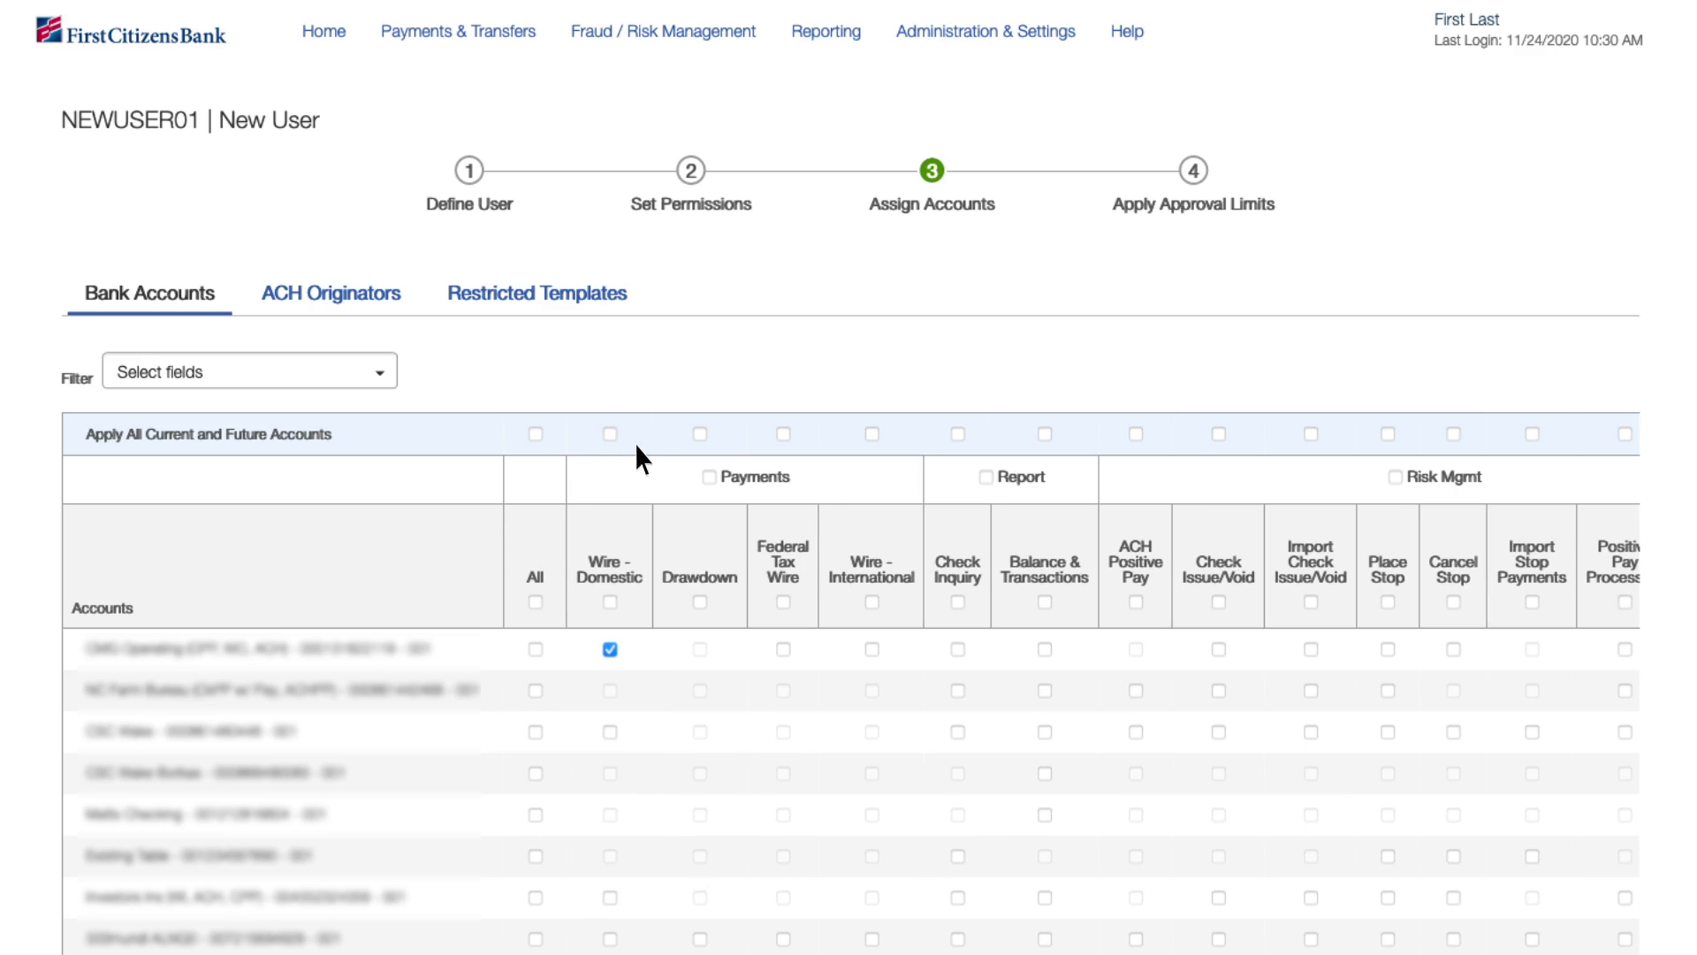
left_click(708, 476)
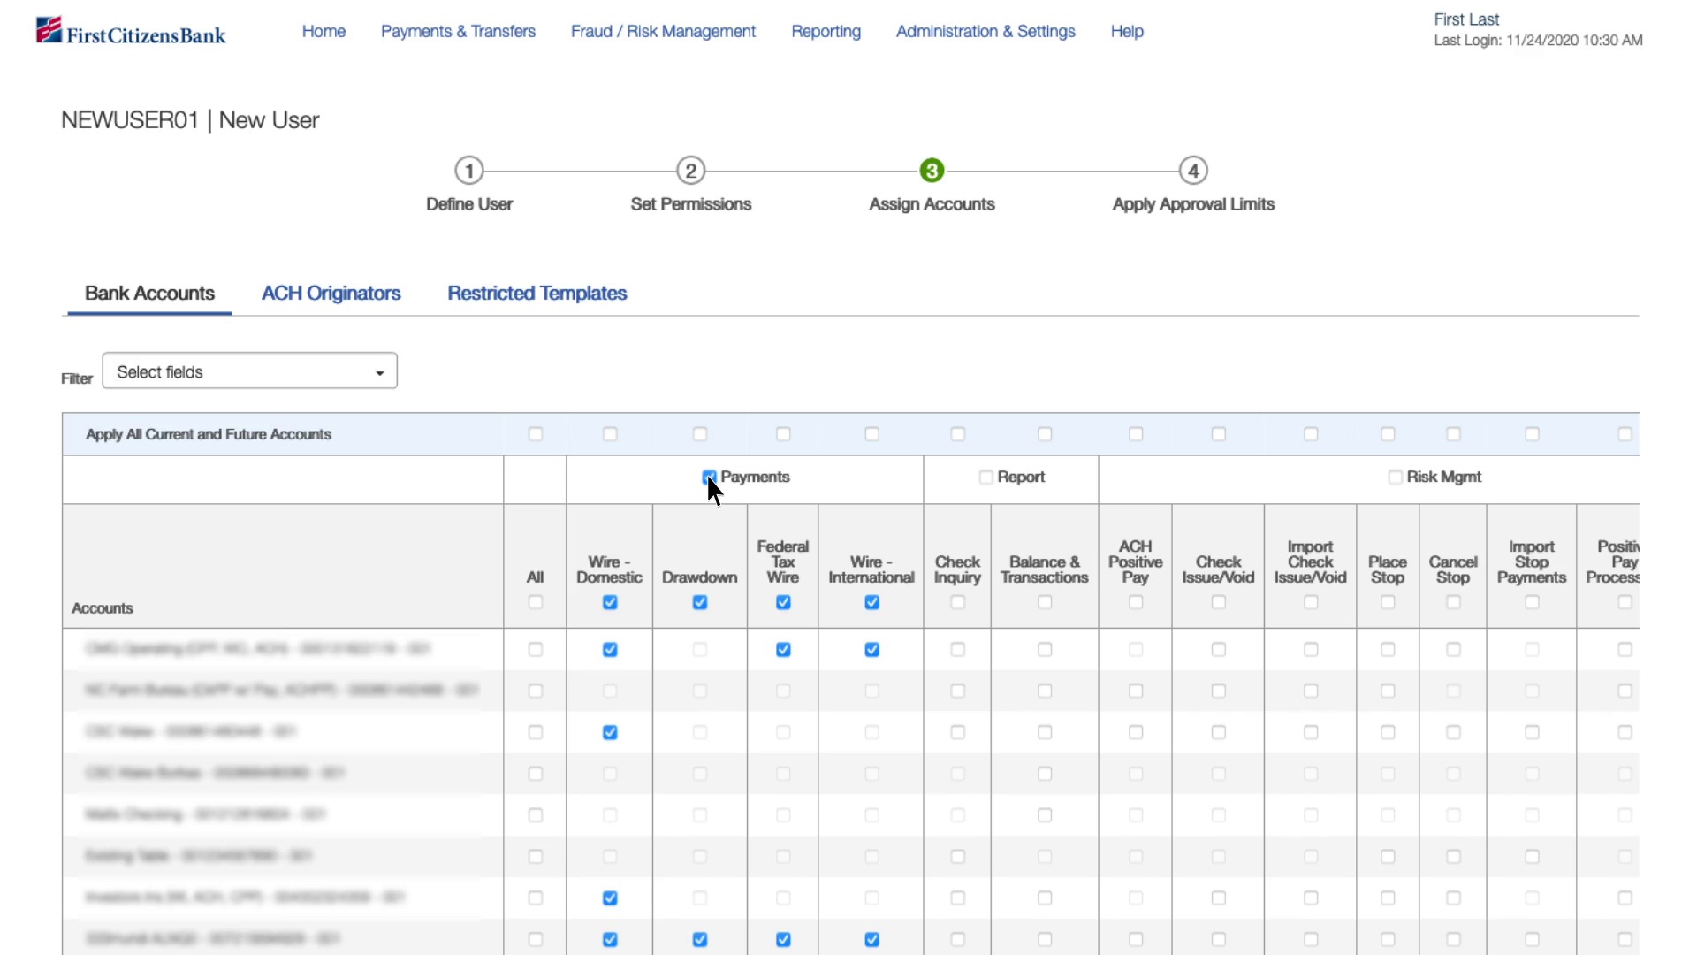
left_click(708, 476)
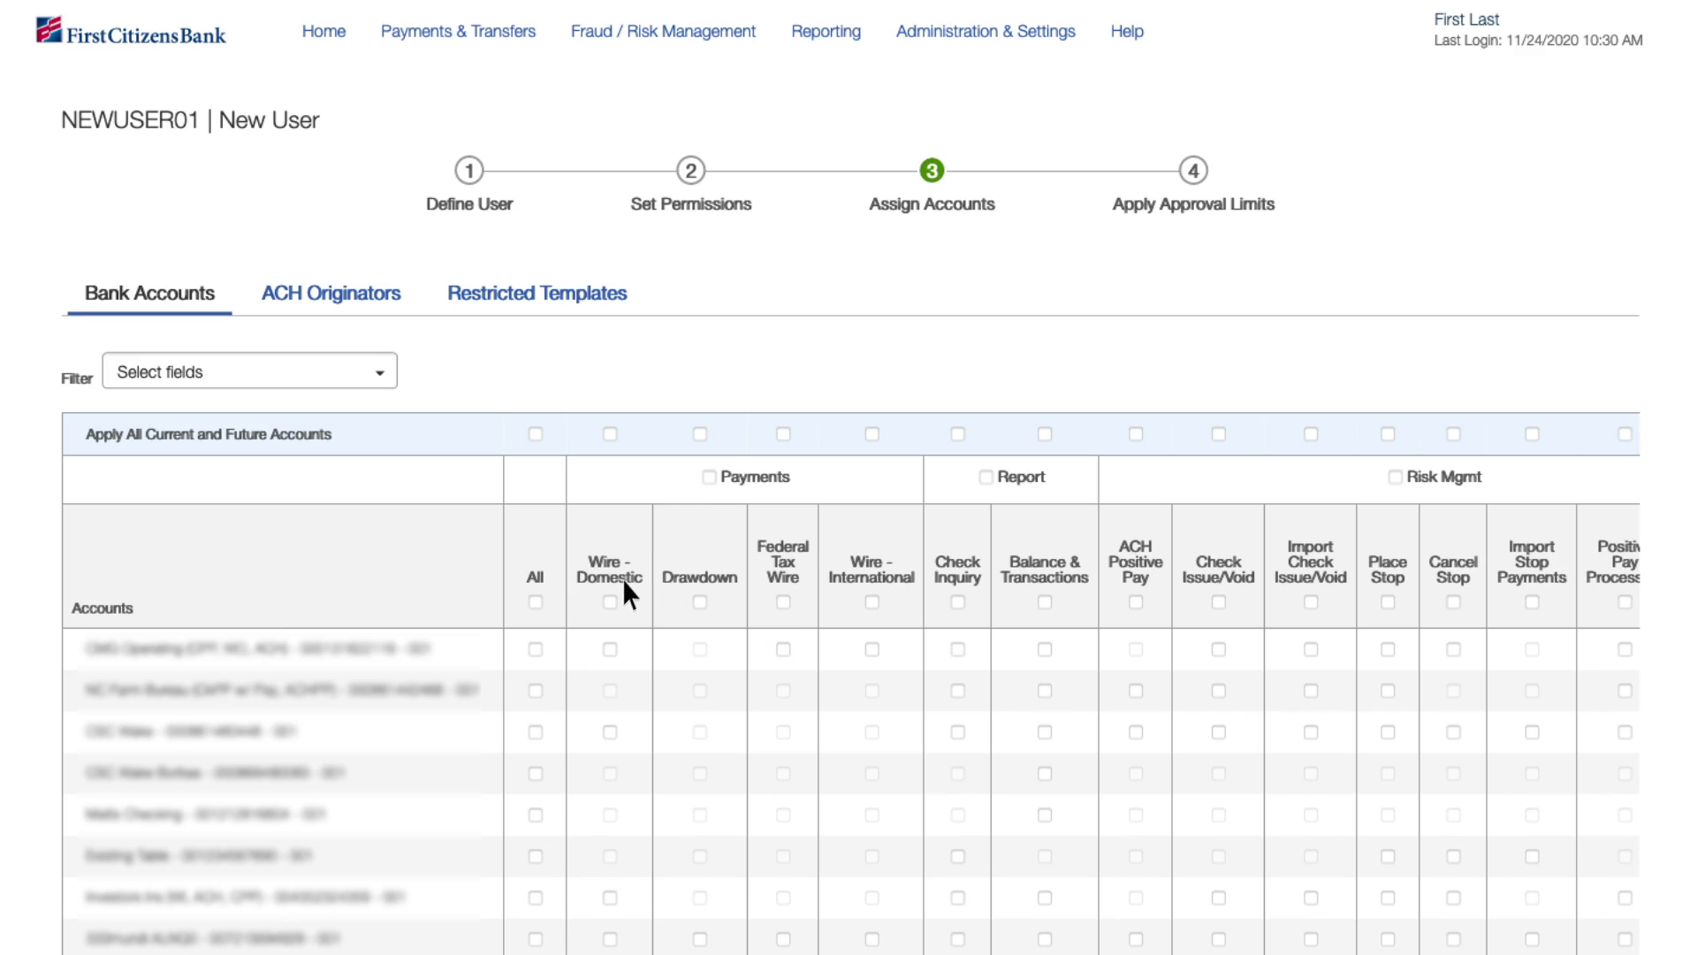
Step: Try assigning Wire - Domestic to all listed accounts and every permission to the first account, clearing each selection again
left_click(610, 602)
left_click(609, 602)
left_click(535, 650)
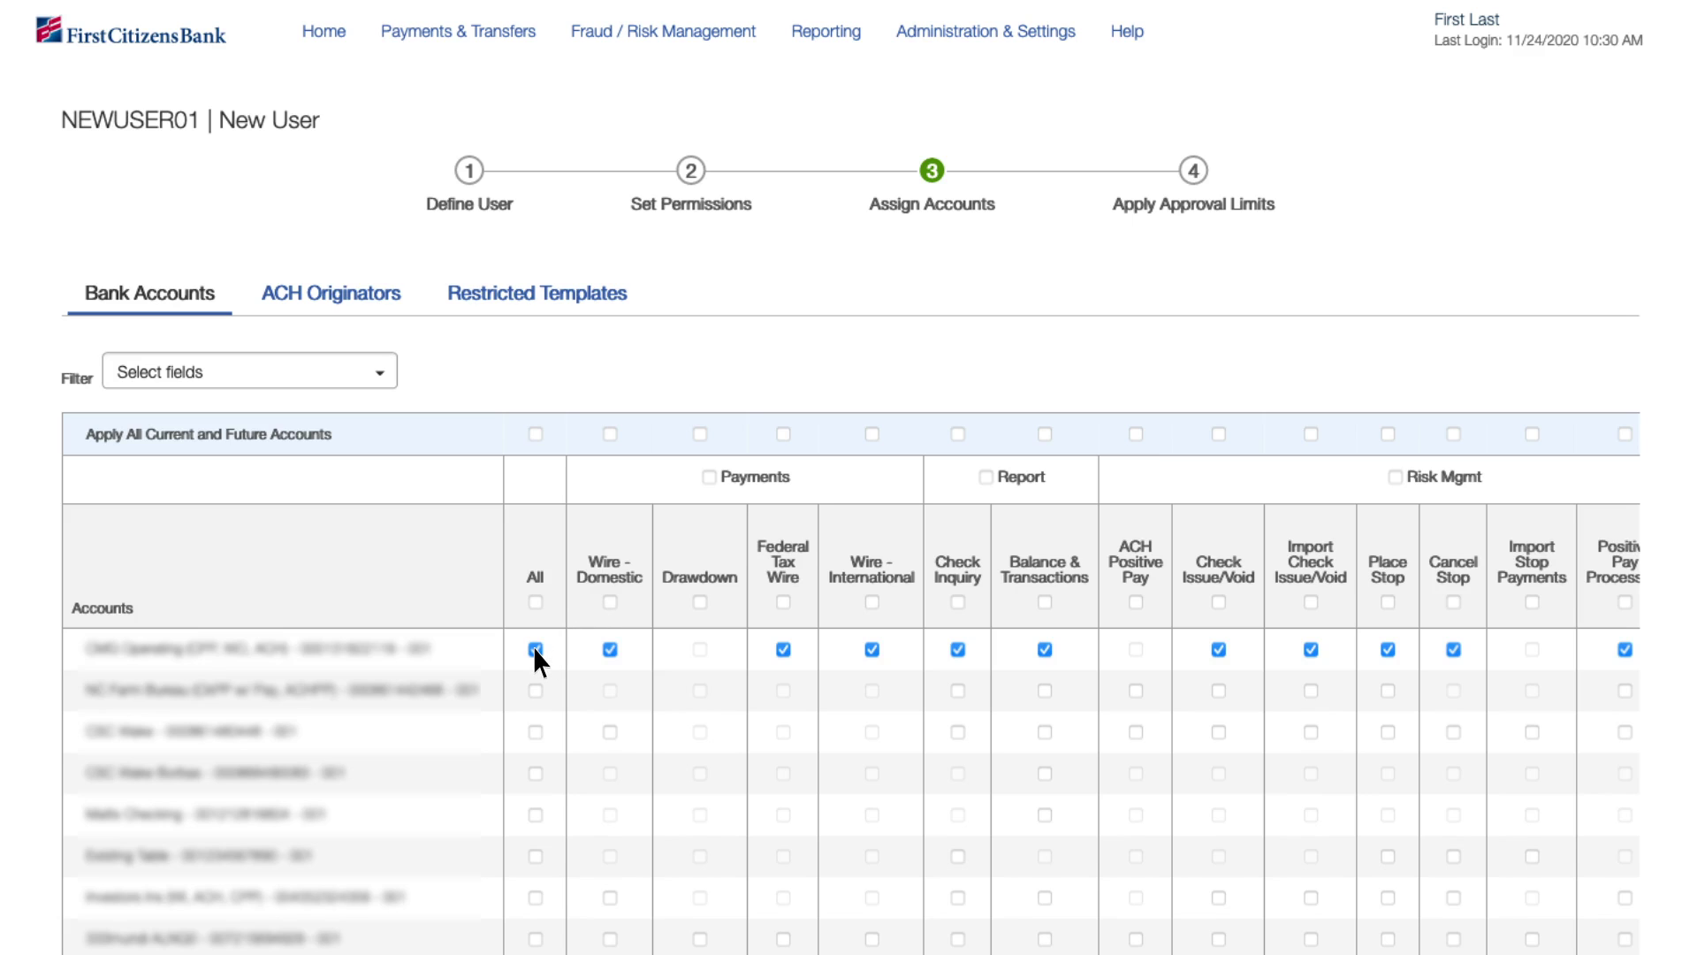
left_click(535, 650)
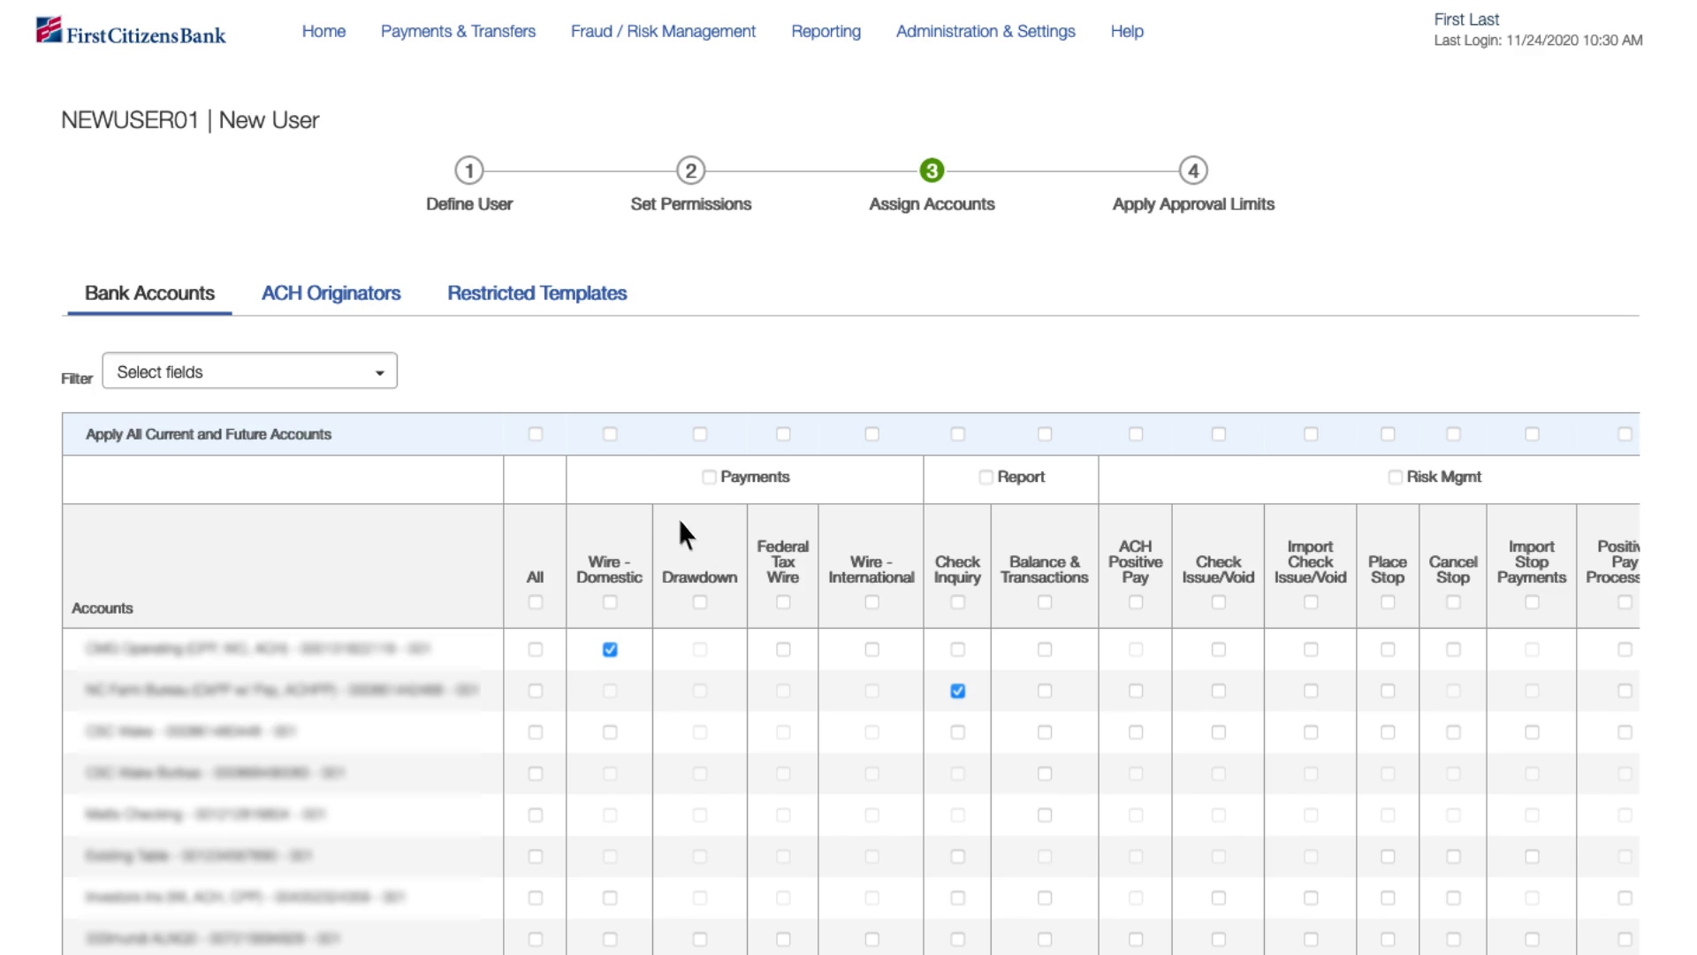
Step: Apply all account permissions to all current and future bank accounts and continue to Apply Approval Limits
left_click(535, 433)
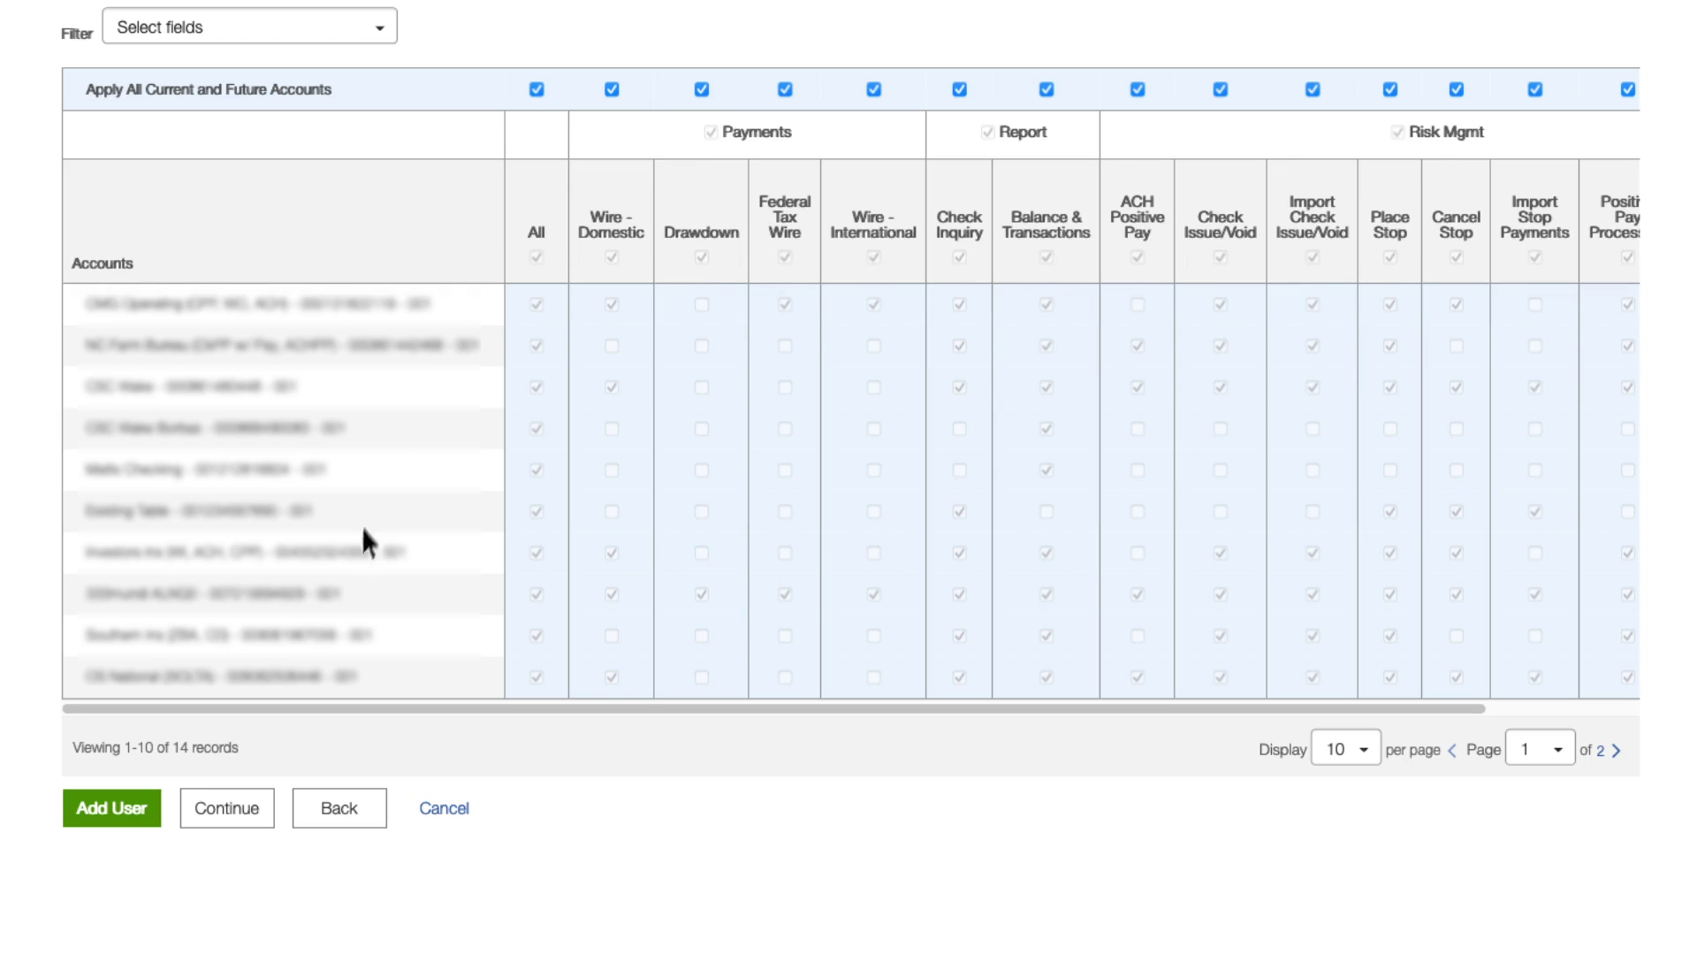
left_click(249, 817)
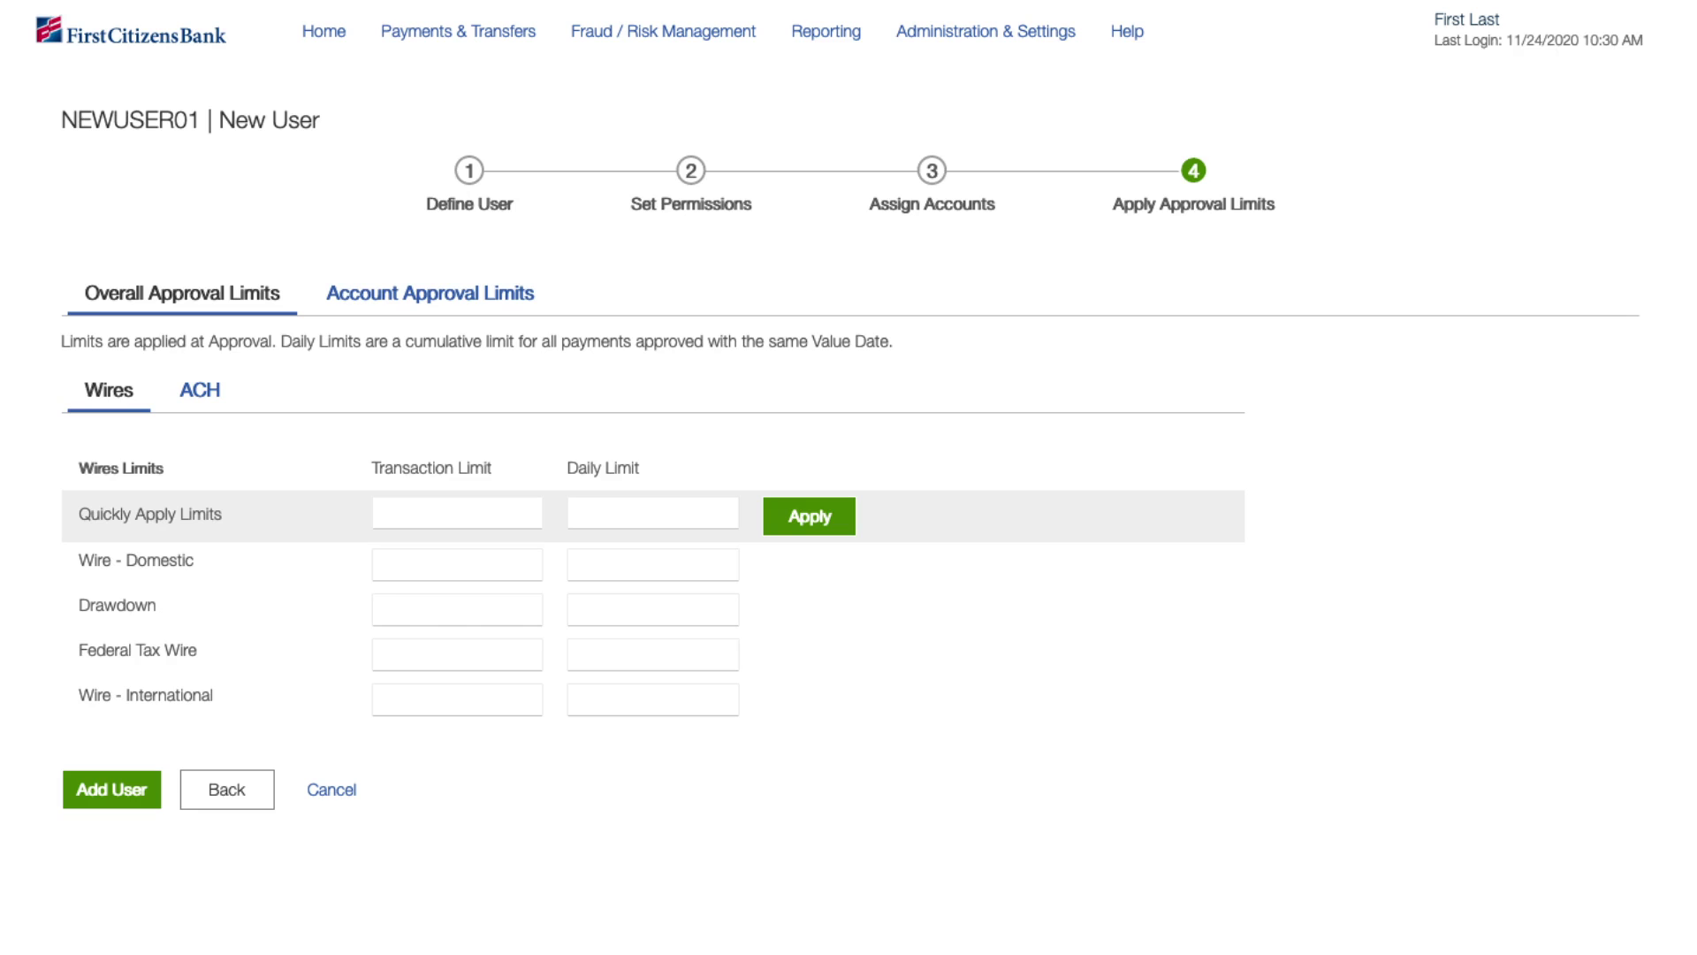
Step: Apply a 500,000 transaction limit and a 1,000,000 daily limit to all wire types and add the user
type("500,0001,000,000")
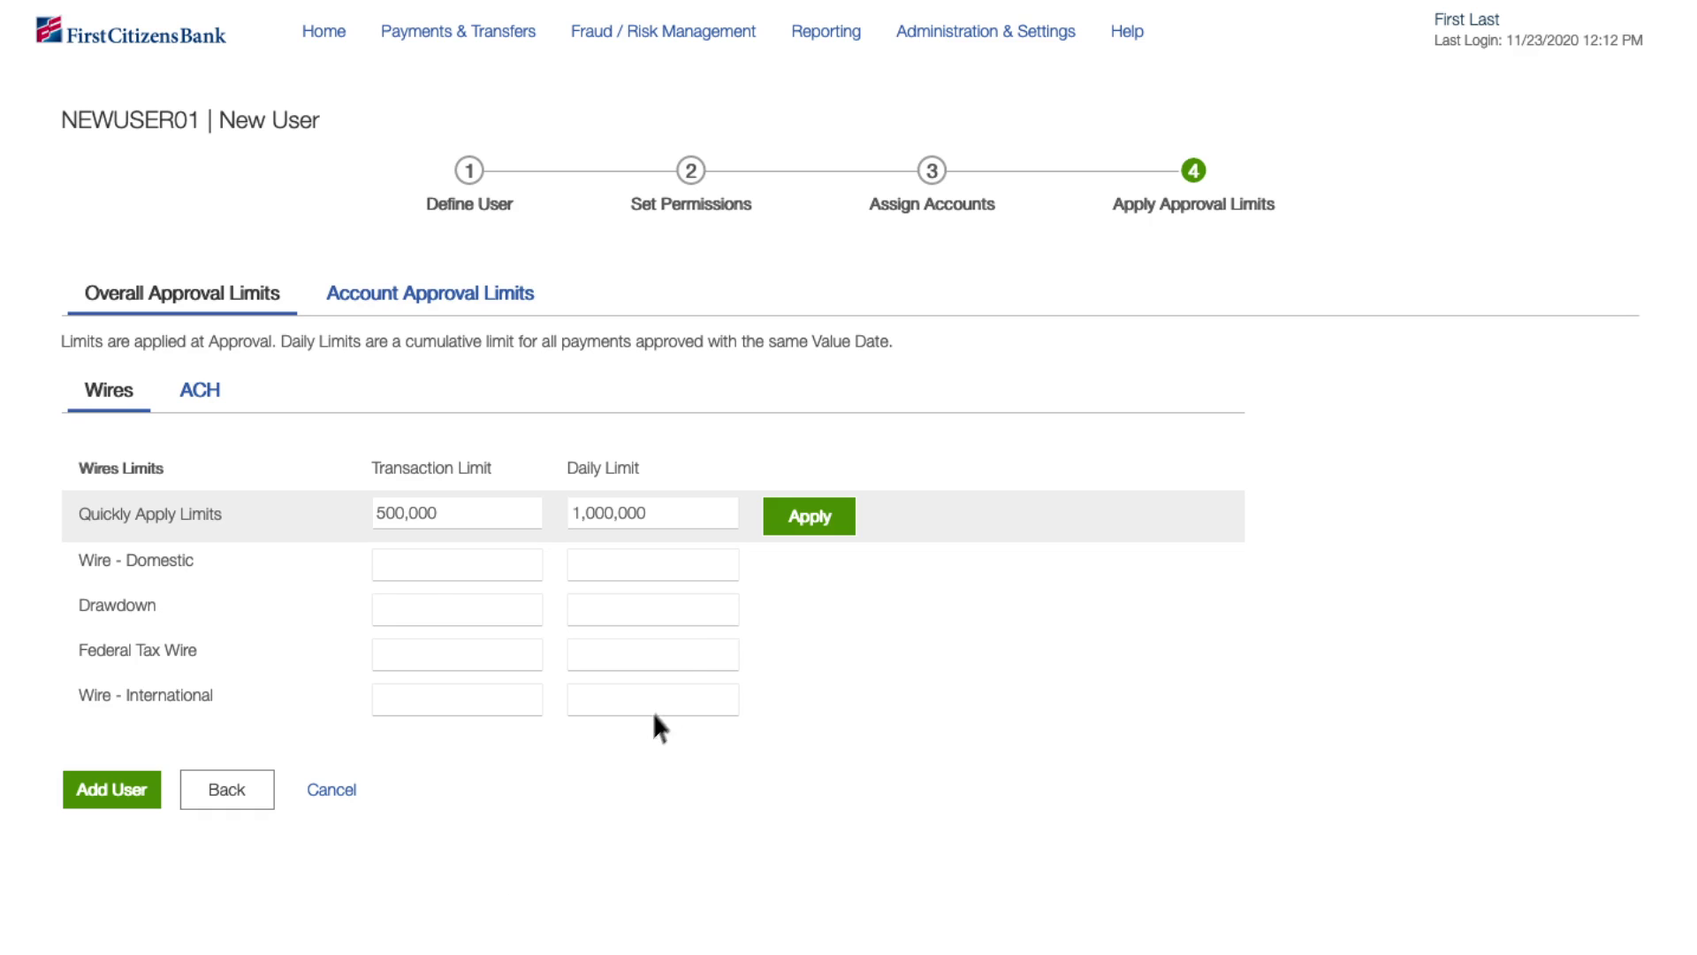
left_click(829, 527)
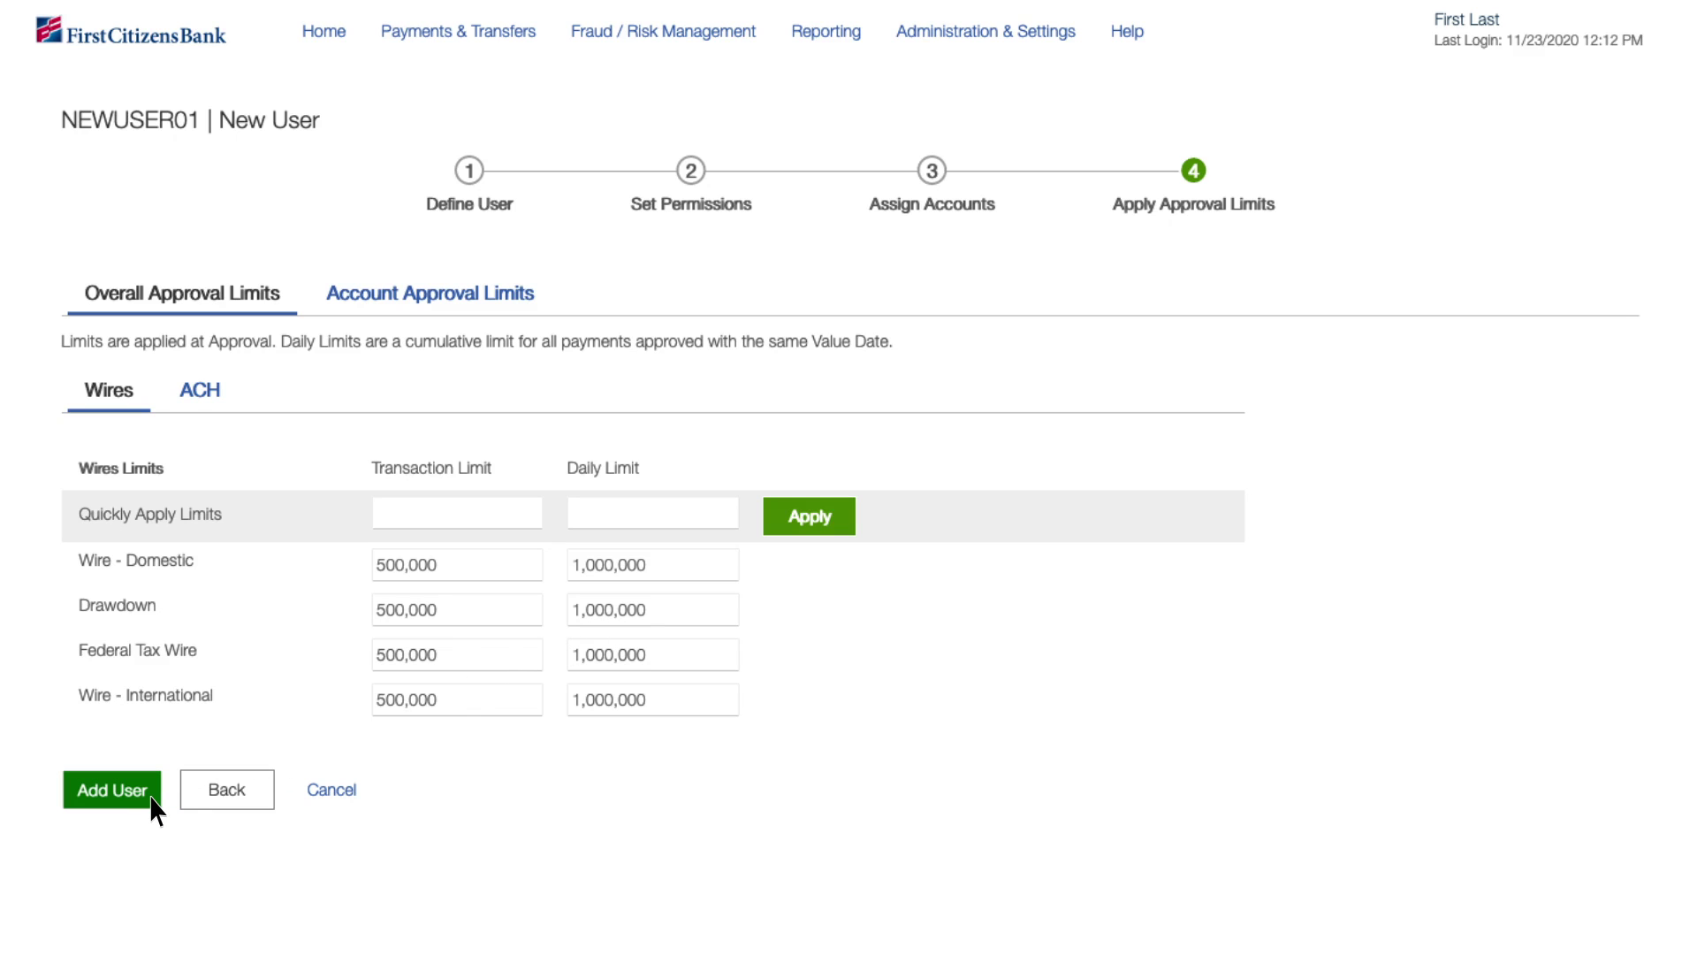
left_click(112, 789)
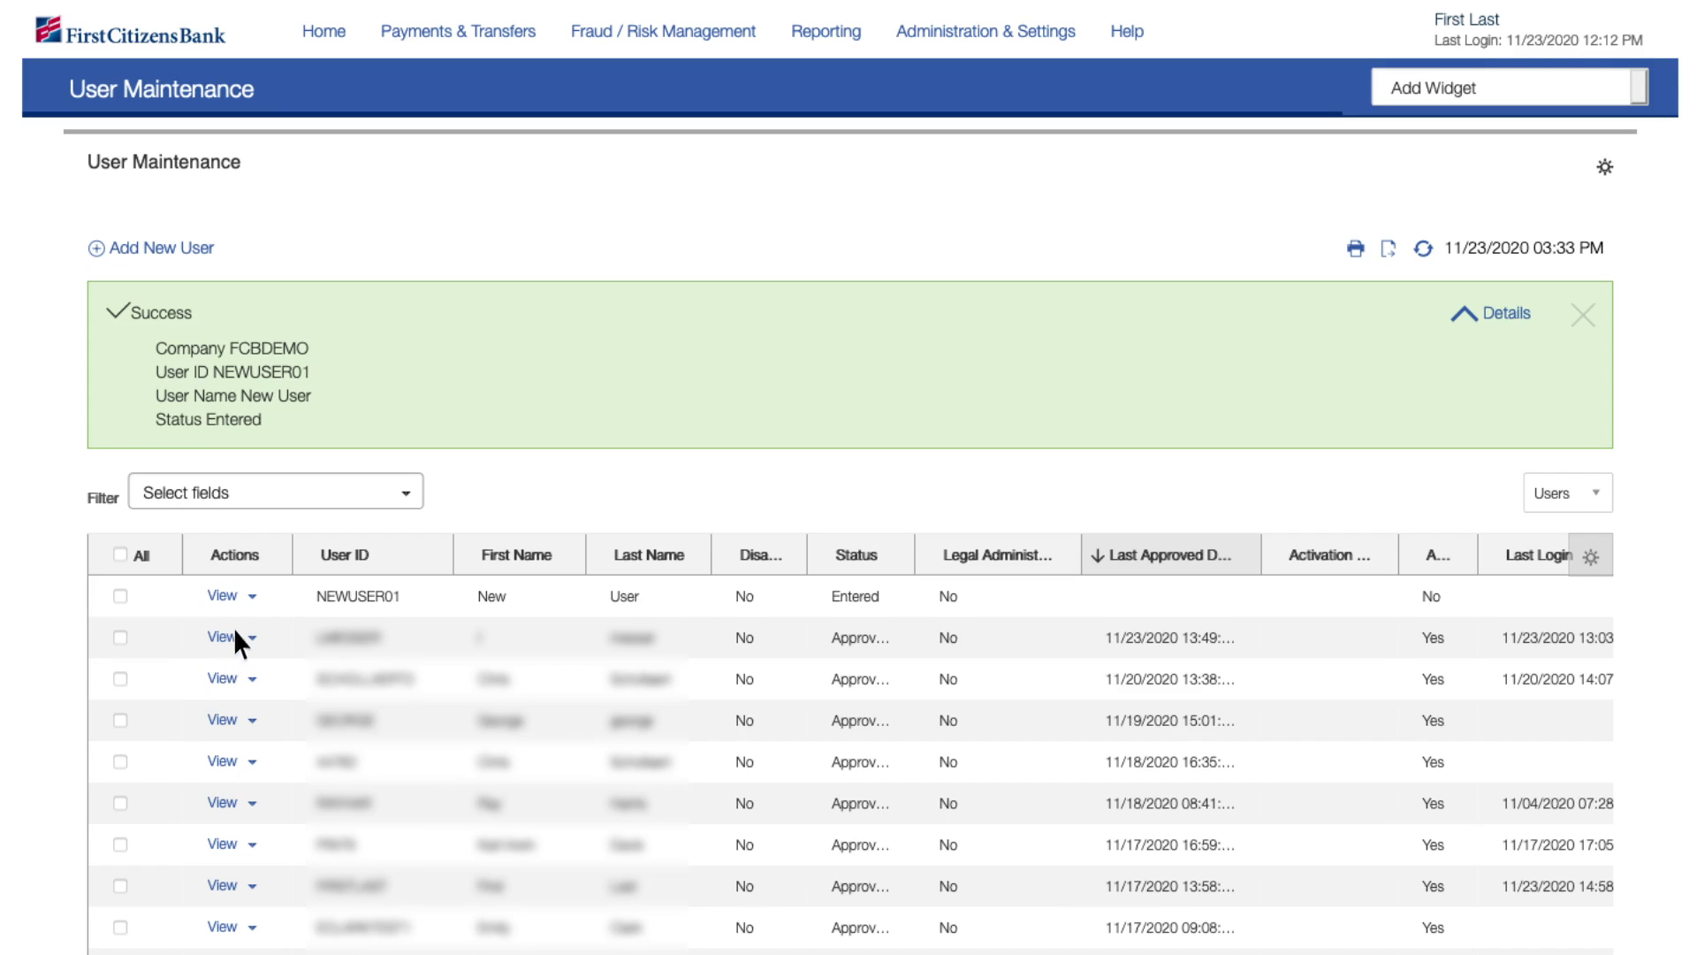
left_click(252, 597)
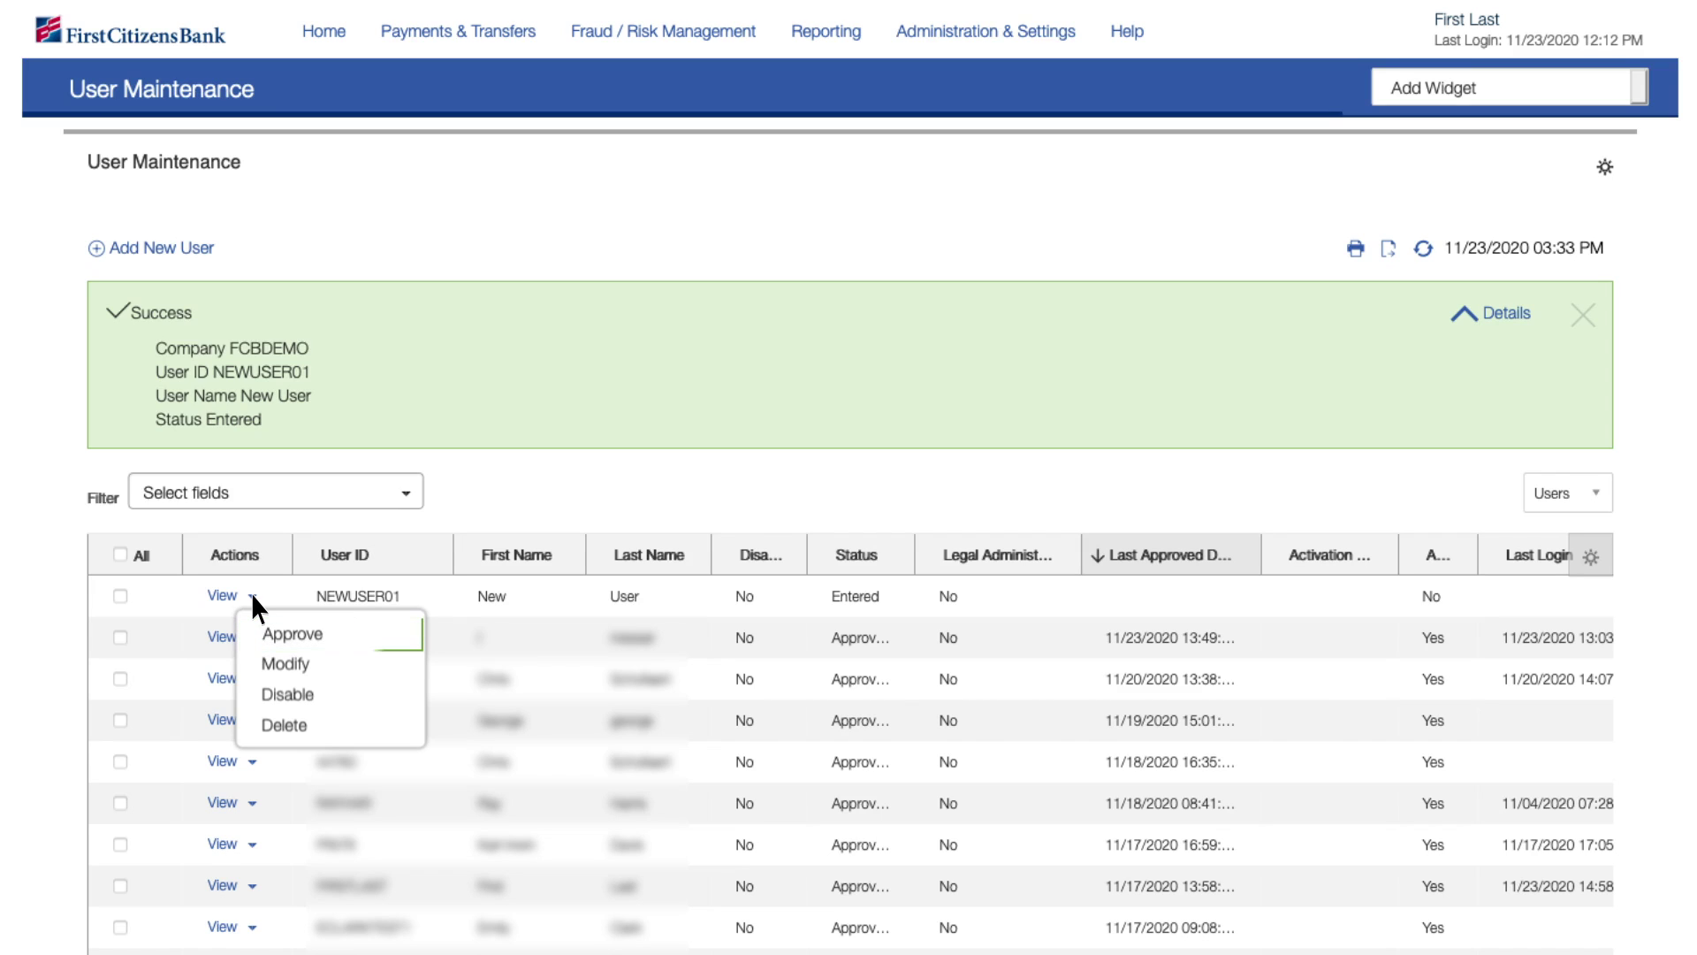
left_click(251, 595)
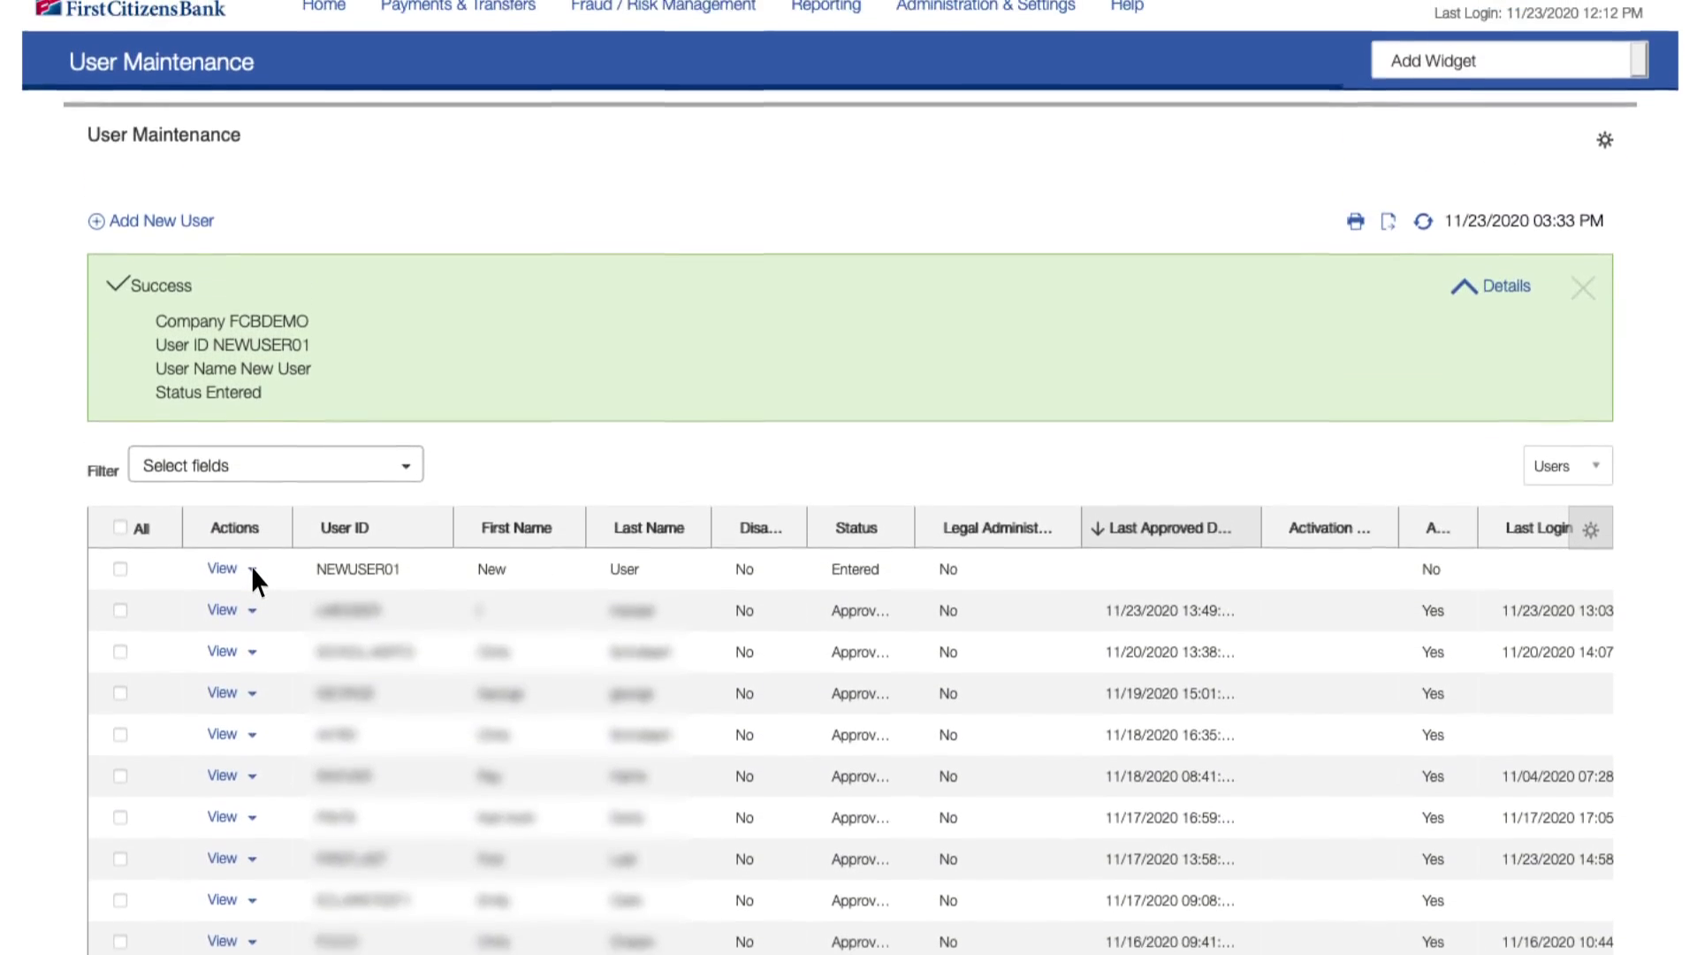
left_click(252, 505)
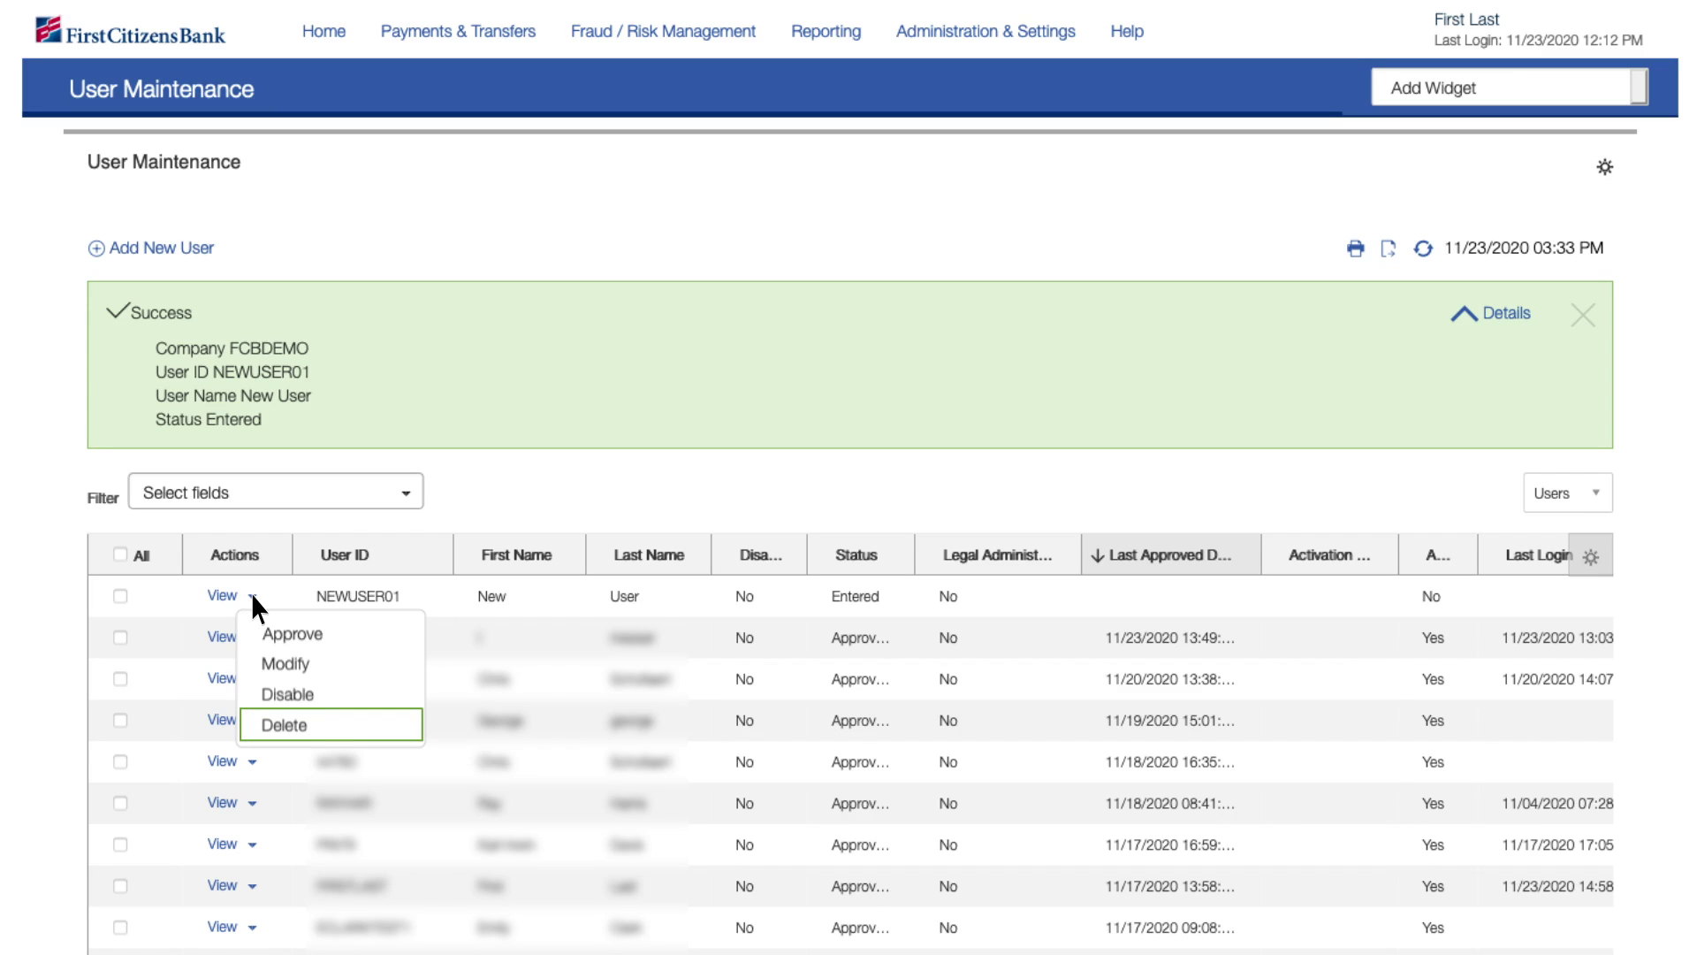
left_click(252, 595)
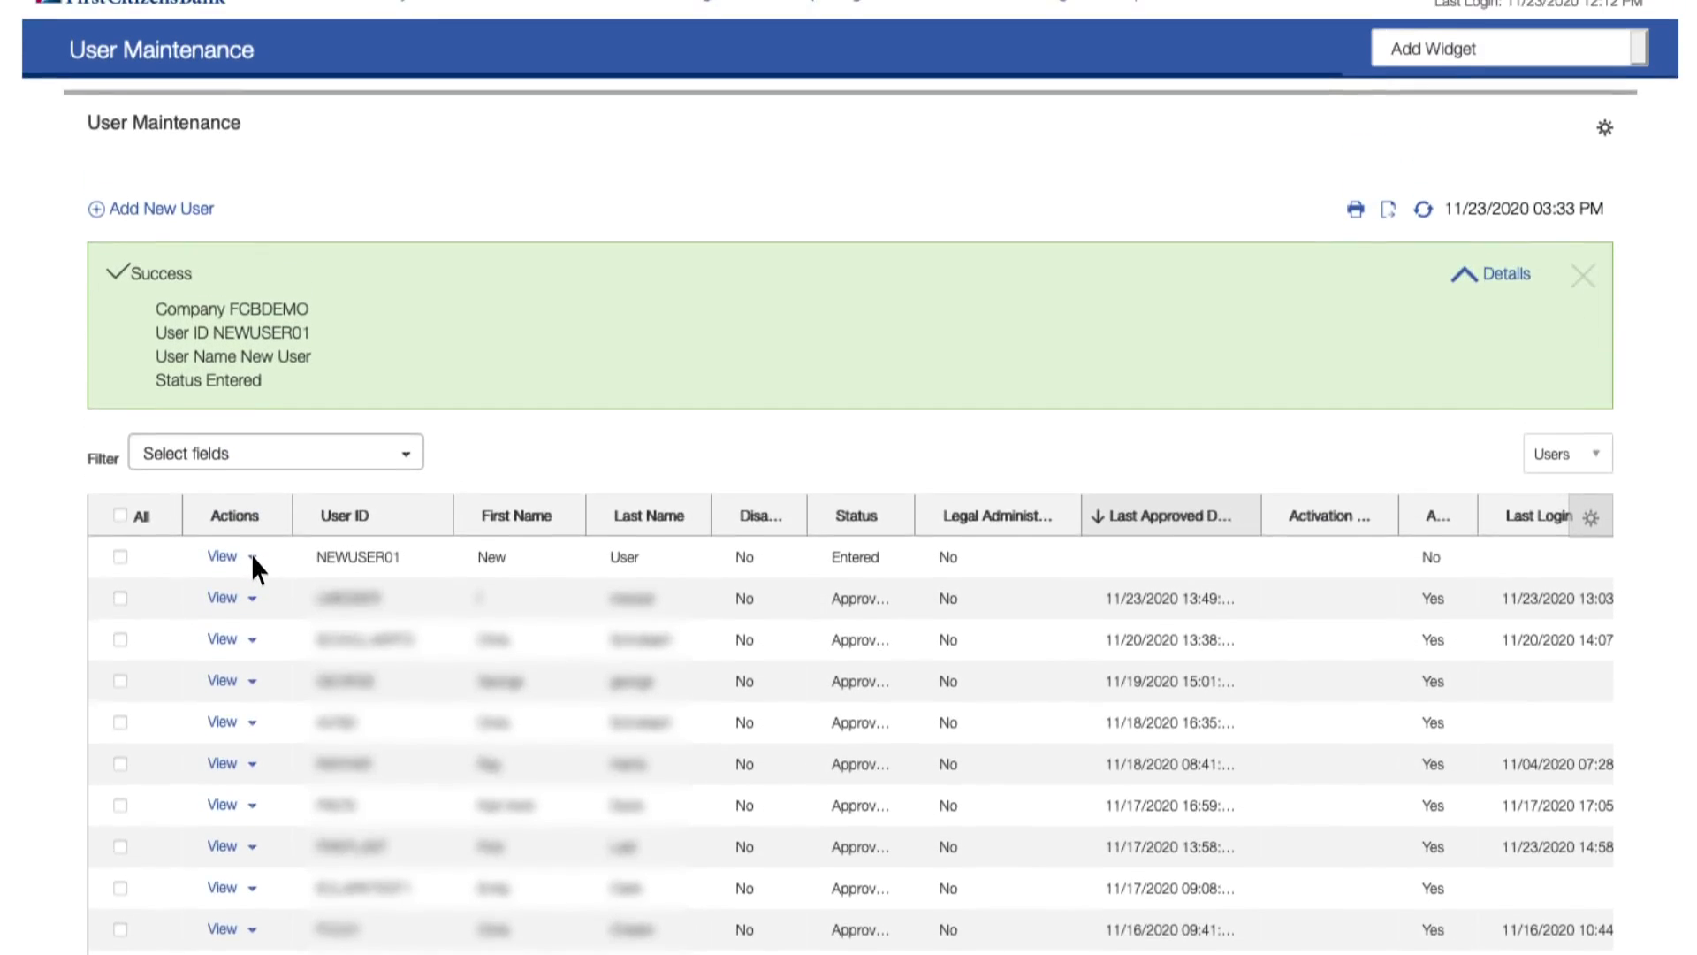
Step: Disable the newly added user NEWUSER01 in the user list
left_click(252, 556)
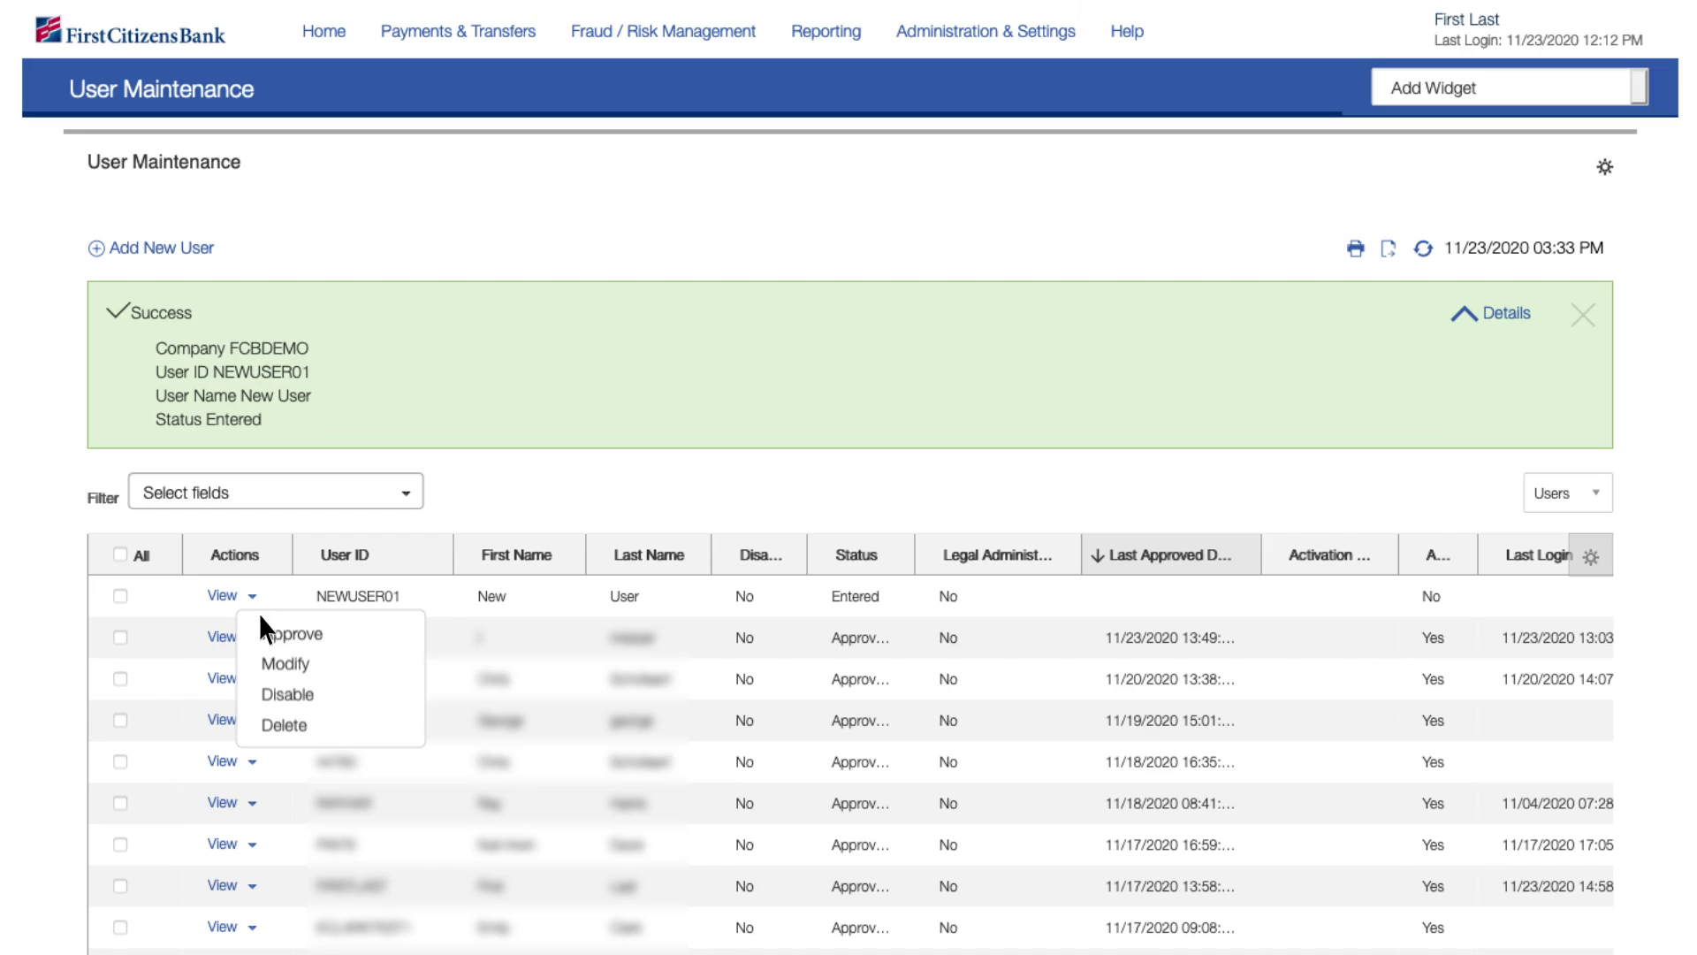
left_click(289, 693)
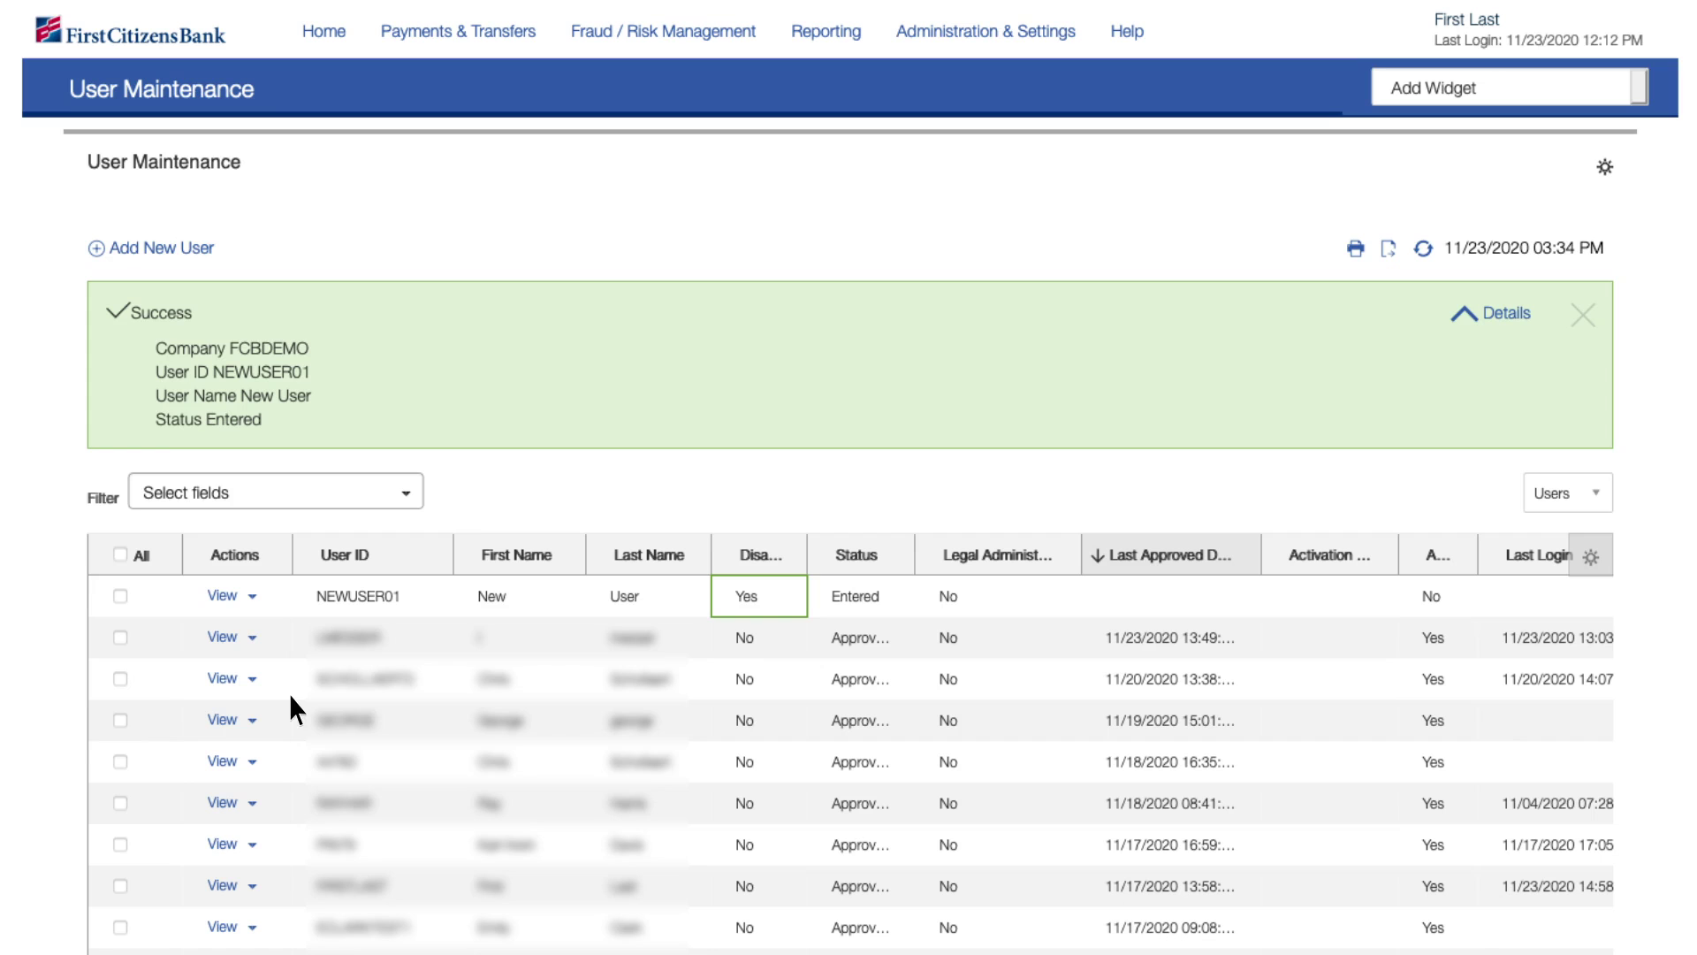
Step: Modify NEWUSER01 to clear the Disable User setting and update the user
left_click(252, 596)
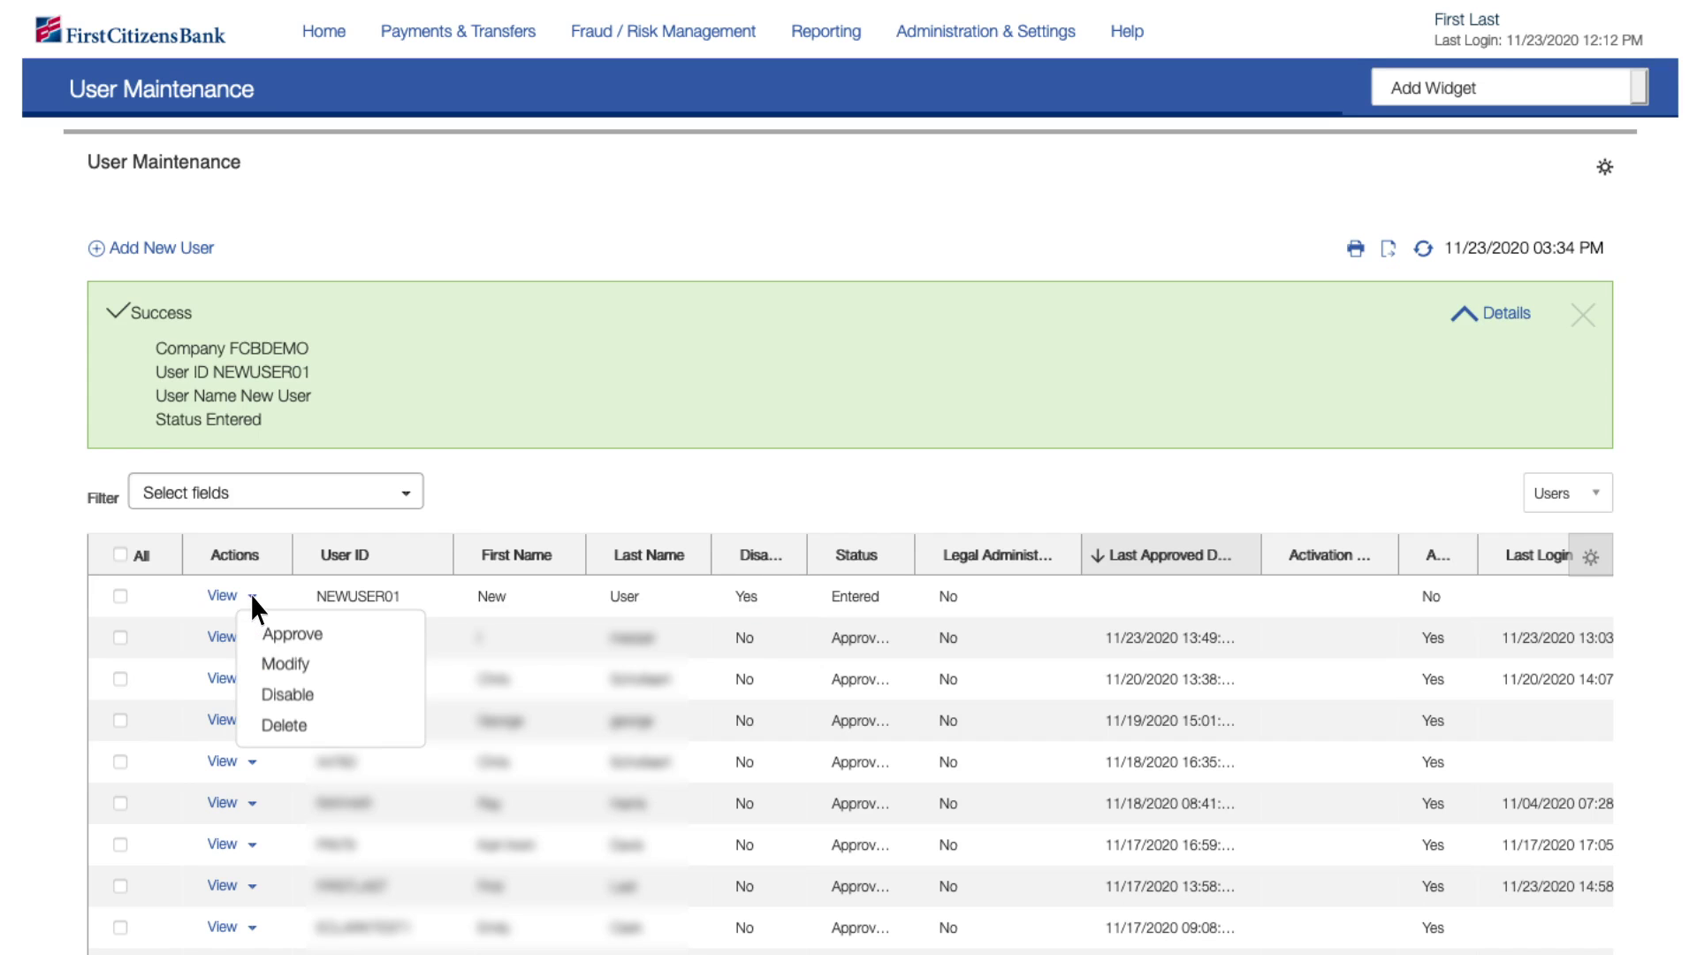
left_click(284, 664)
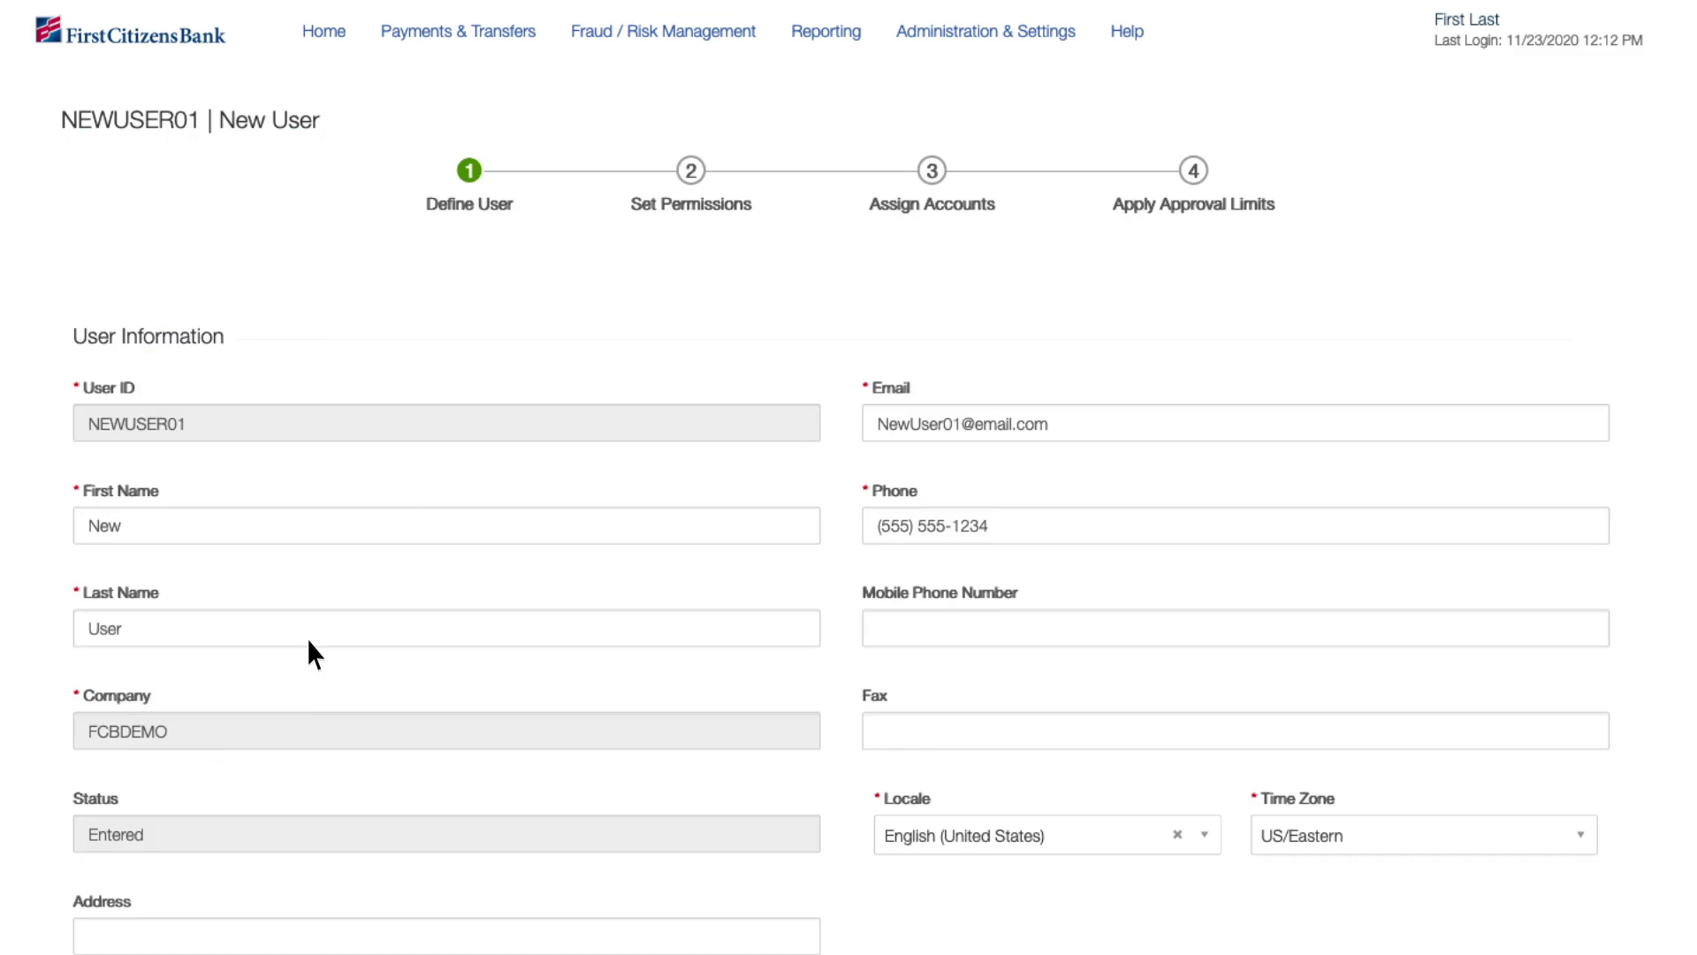
scroll(288, 720, "down", 10)
scroll(177, 139, "down", 5)
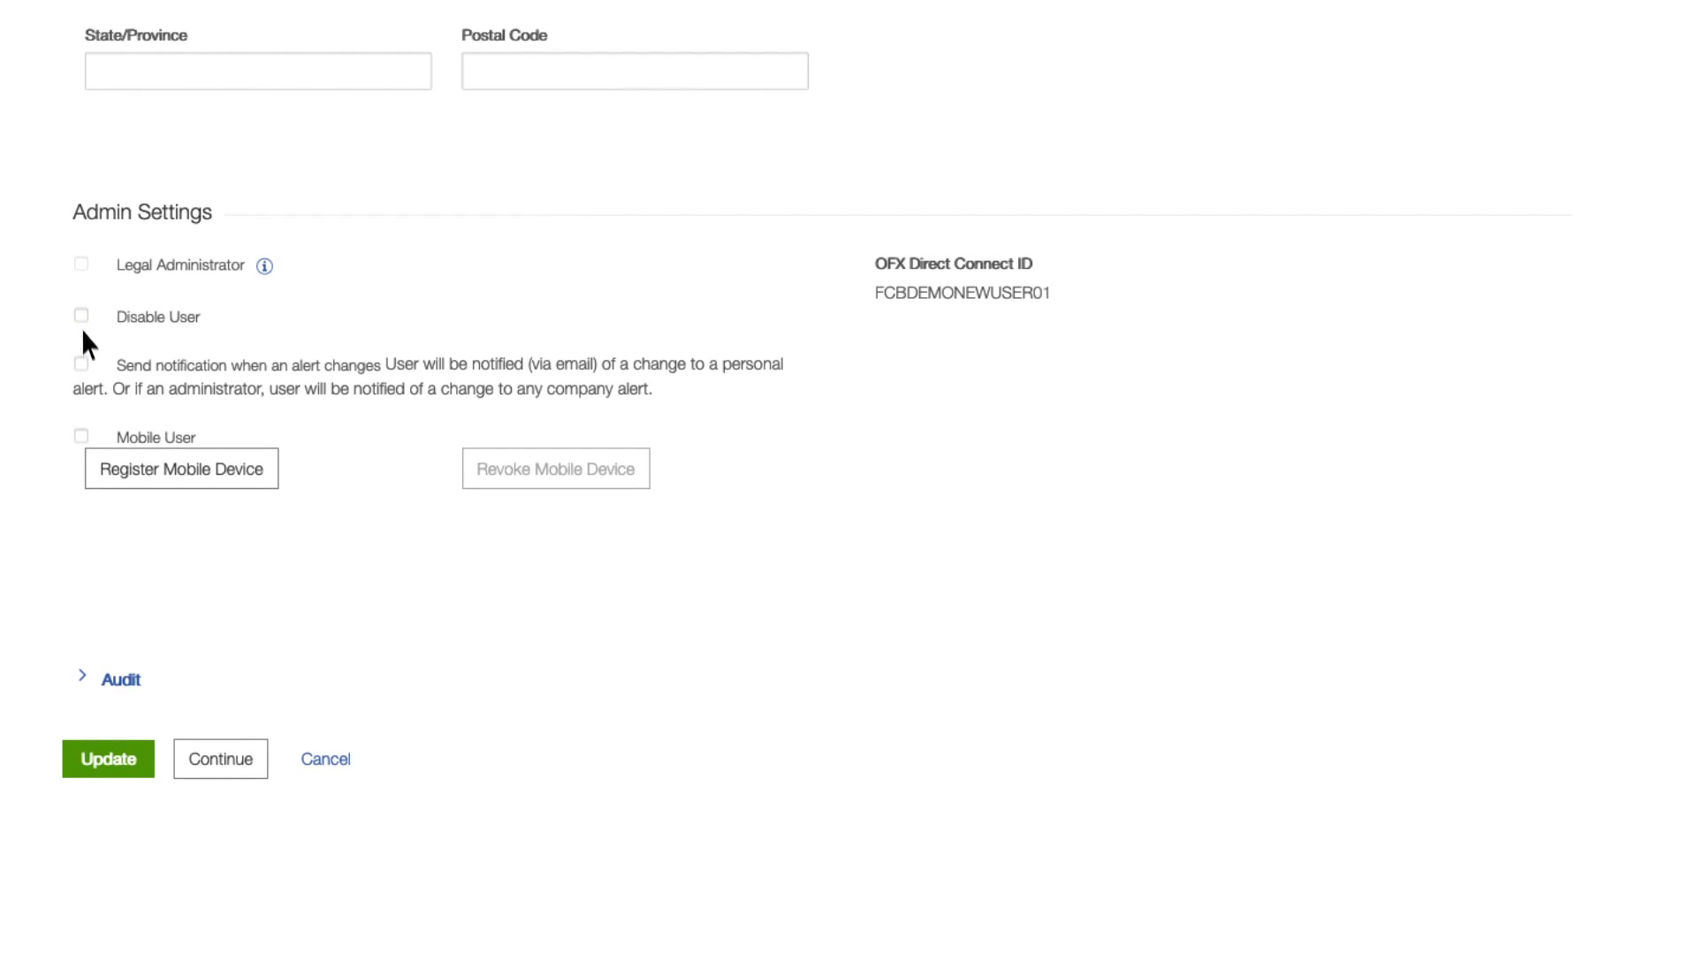
left_click(142, 766)
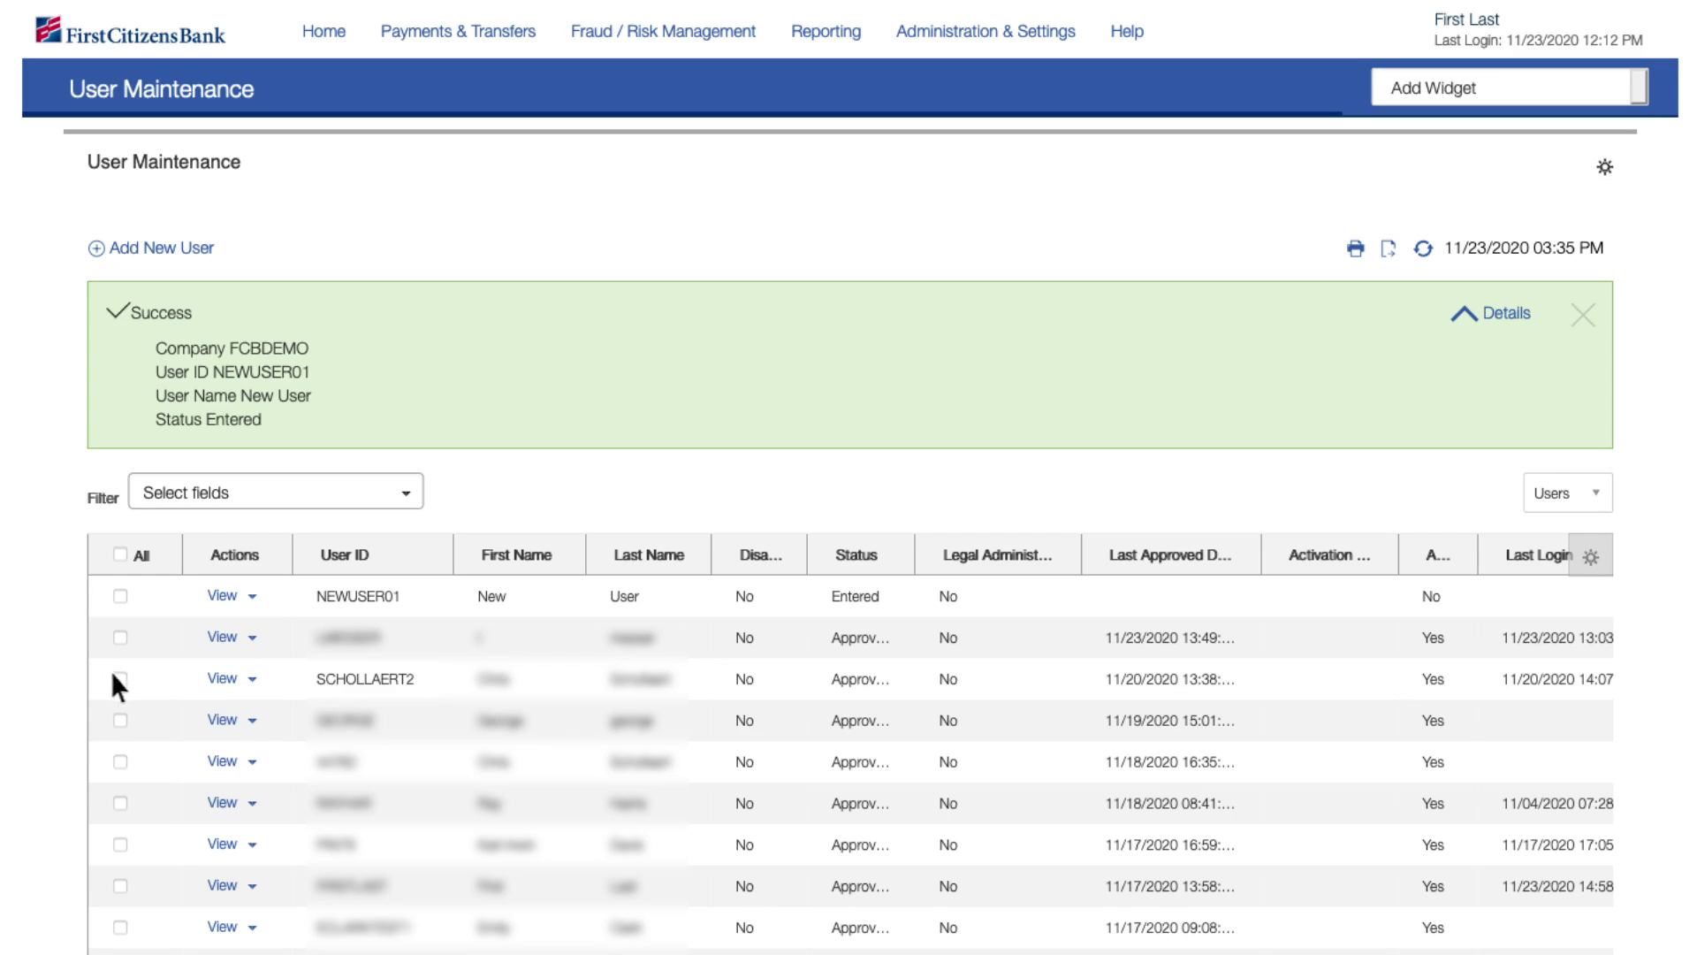
Step: Start creating another user by copying the existing approved user in the third row of the list
left_click(252, 678)
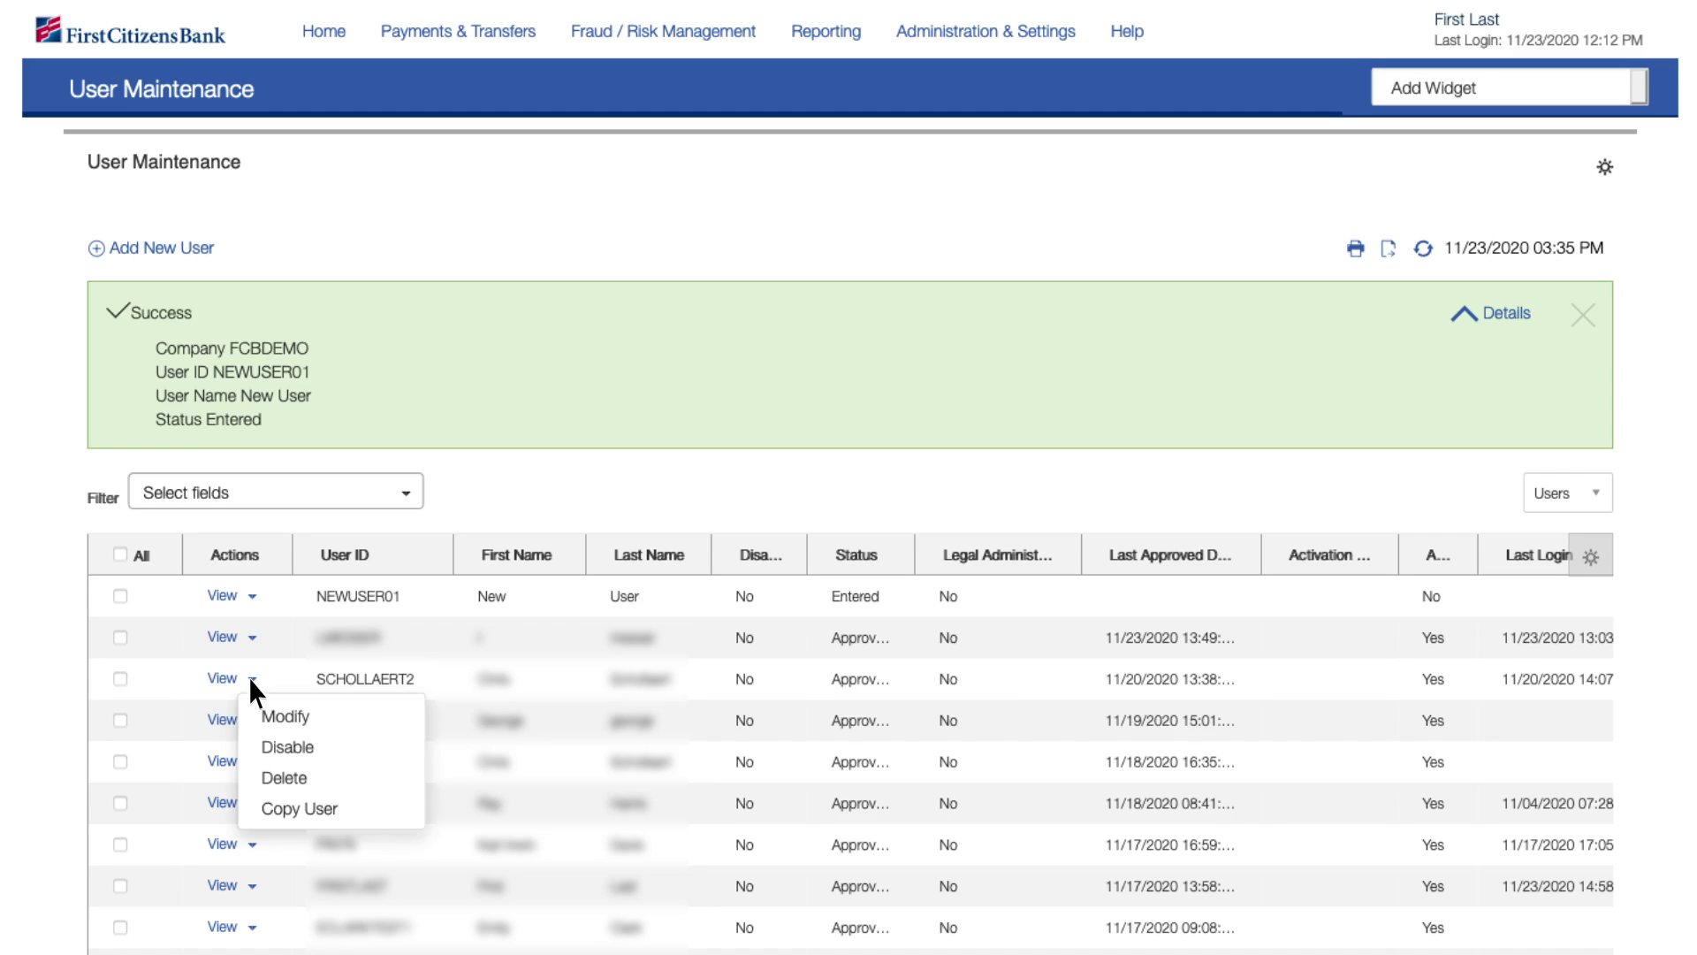
left_click(278, 810)
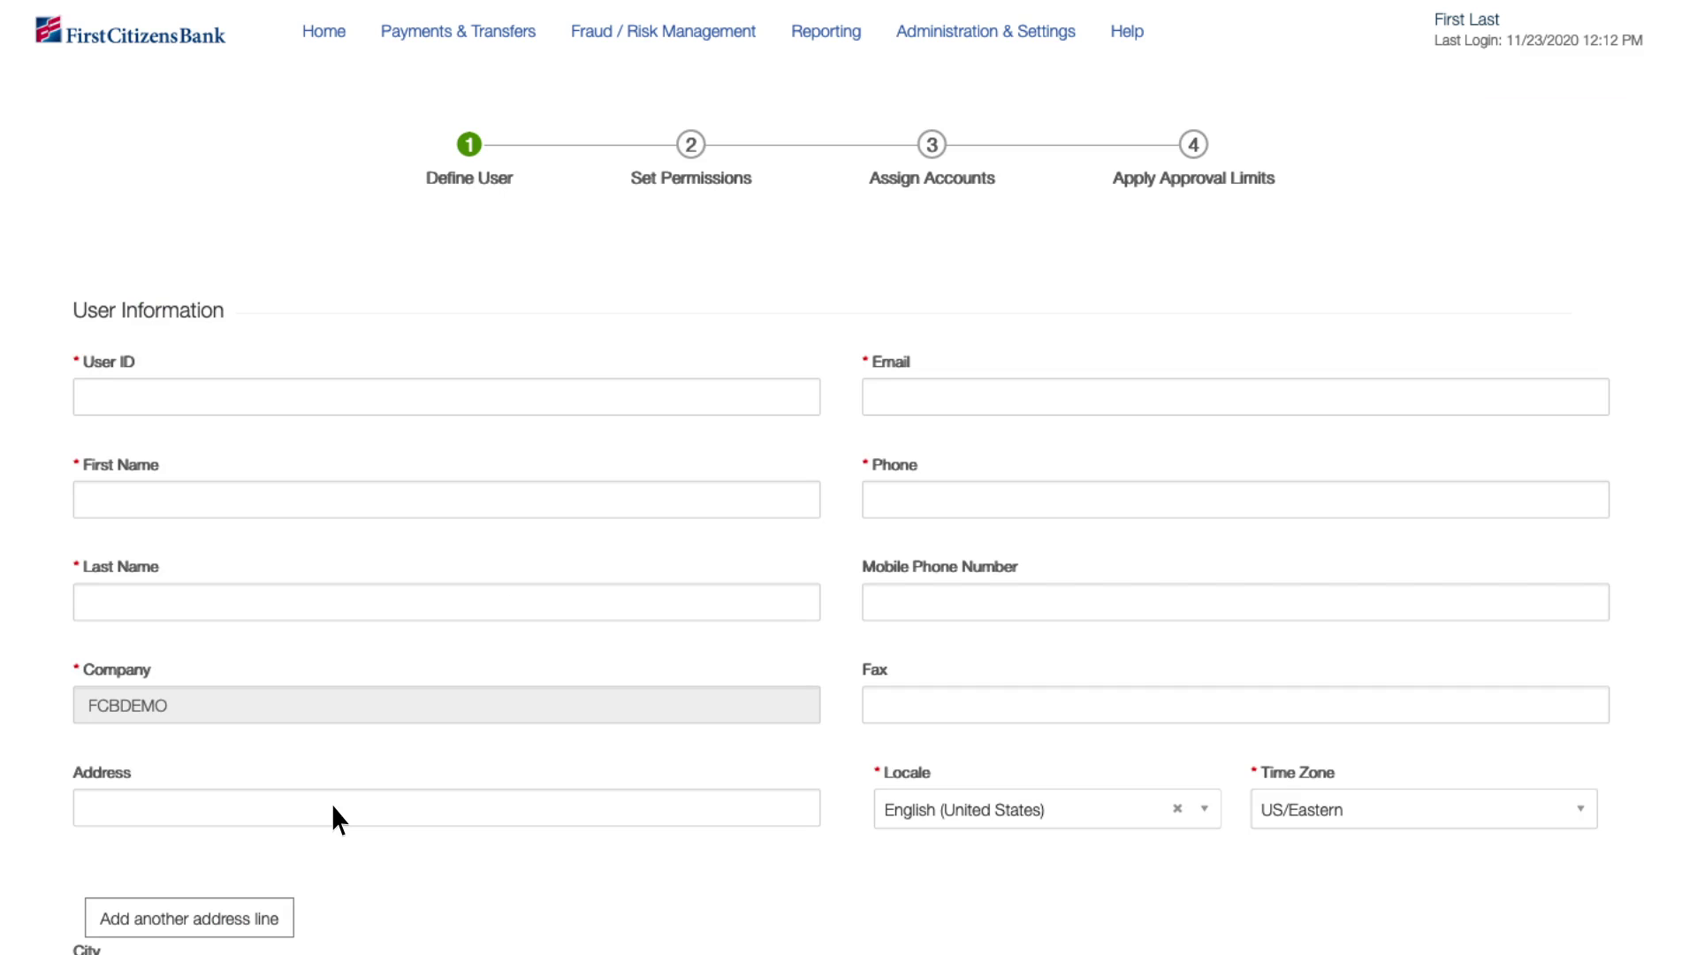